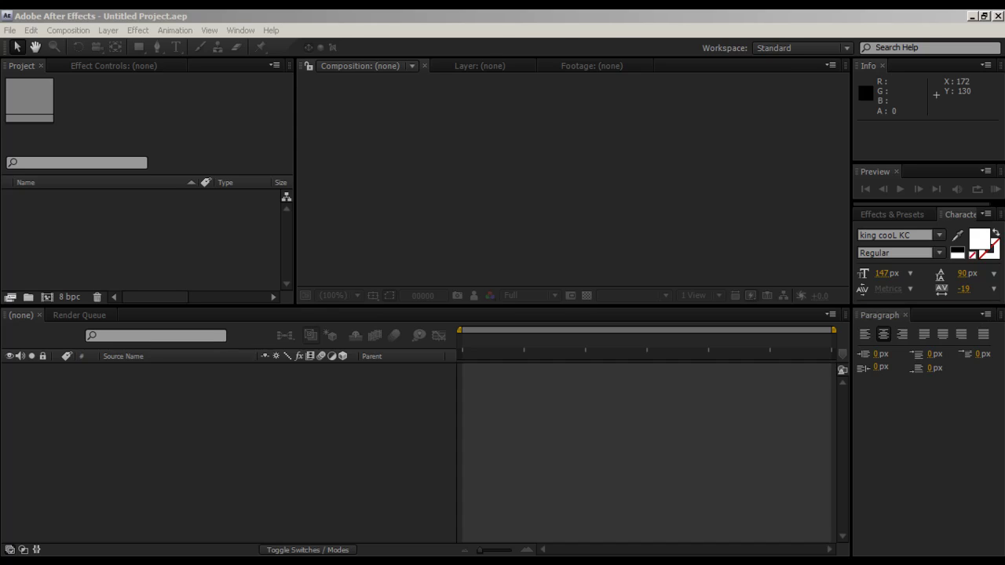
Play the Animated_Opening_03 reference video in the media player, replaying part of it and pausing to examine the hand-drawn elements
{"action": "key", "text": "alt+Tab"}
{"action": "left_click", "coordinate": [431, 113]}
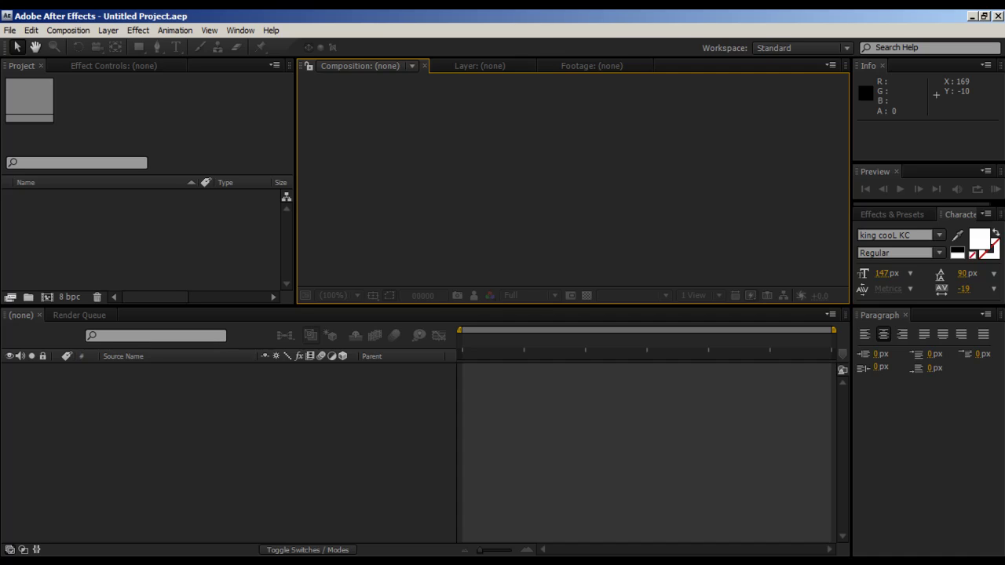
{"action": "left_click", "coordinate": [135, 131]}
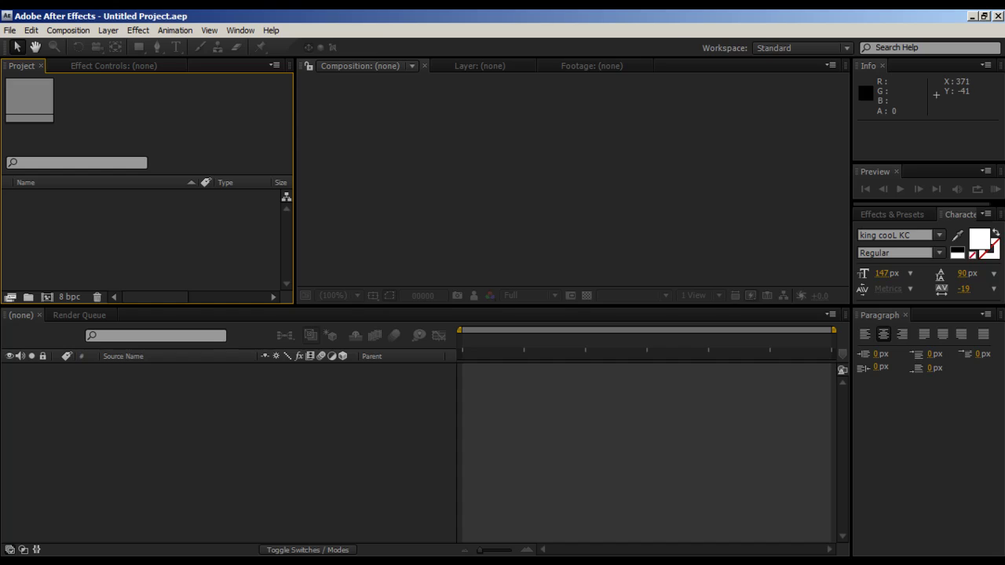
{"action": "key", "text": "alt+Tab"}
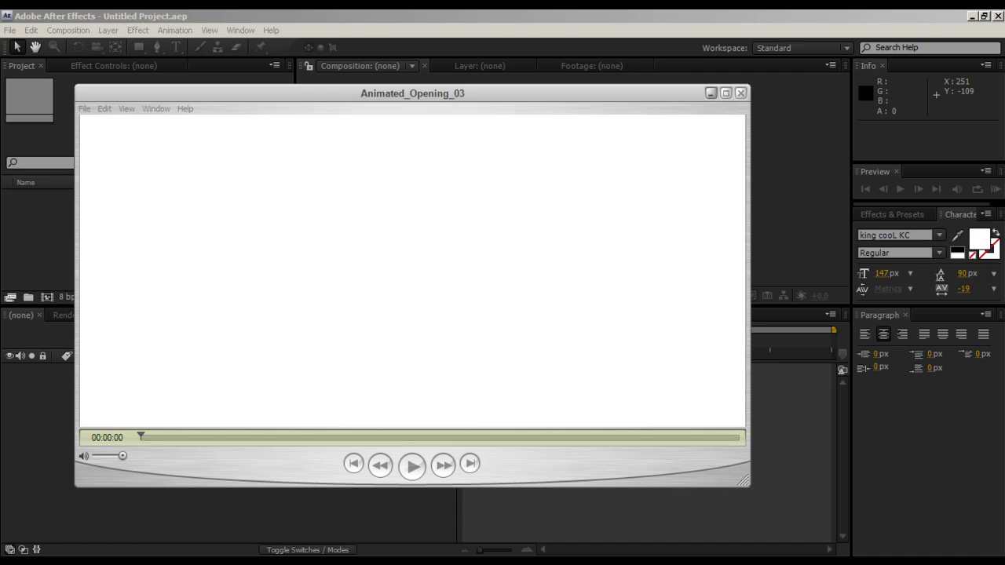
{"action": "key", "text": "space"}
{"action": "key", "text": "space"}
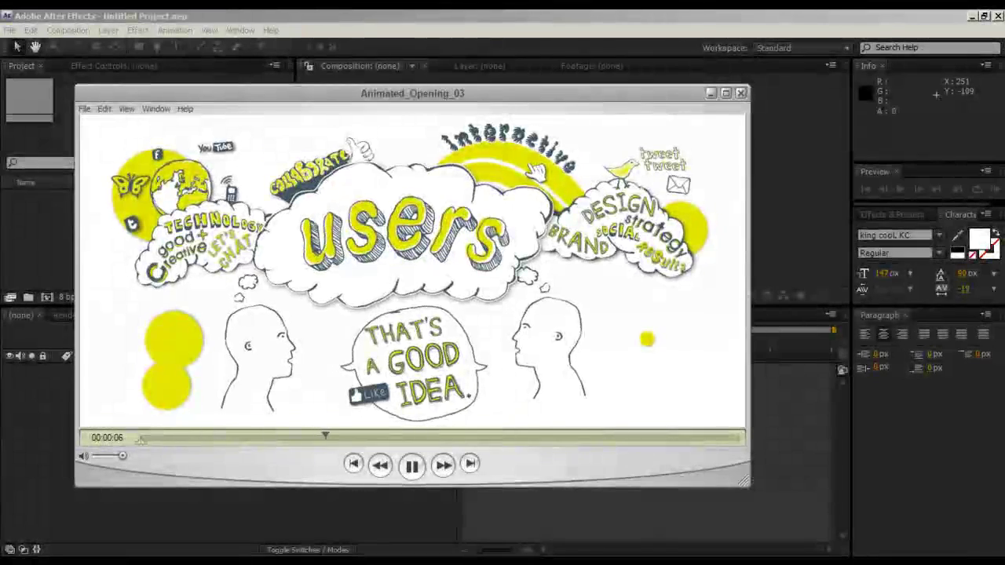
{"action": "left_click_drag", "start_coordinate": [325, 436], "coordinate": [203, 436]}
{"action": "key", "text": "space"}
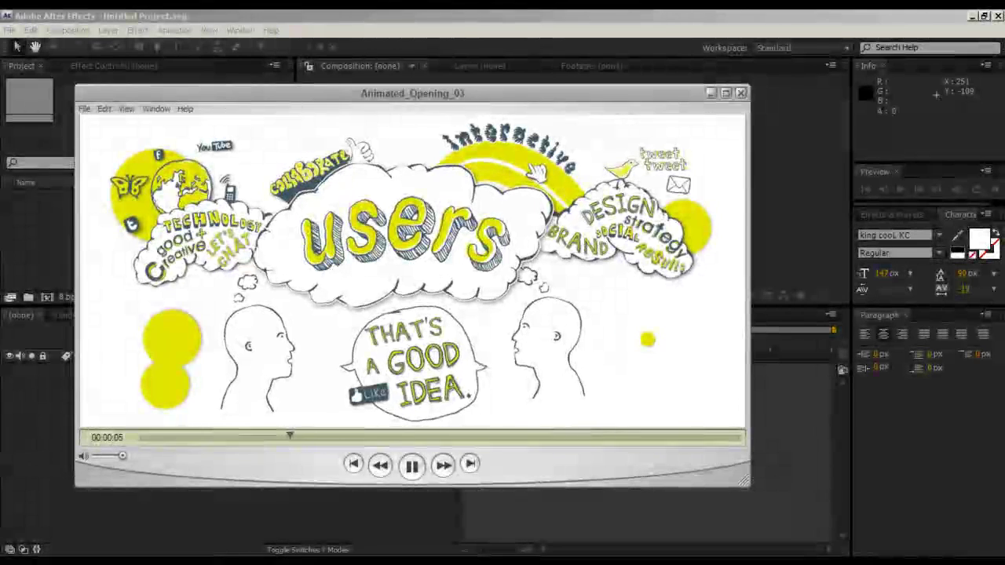
{"action": "key", "text": "space"}
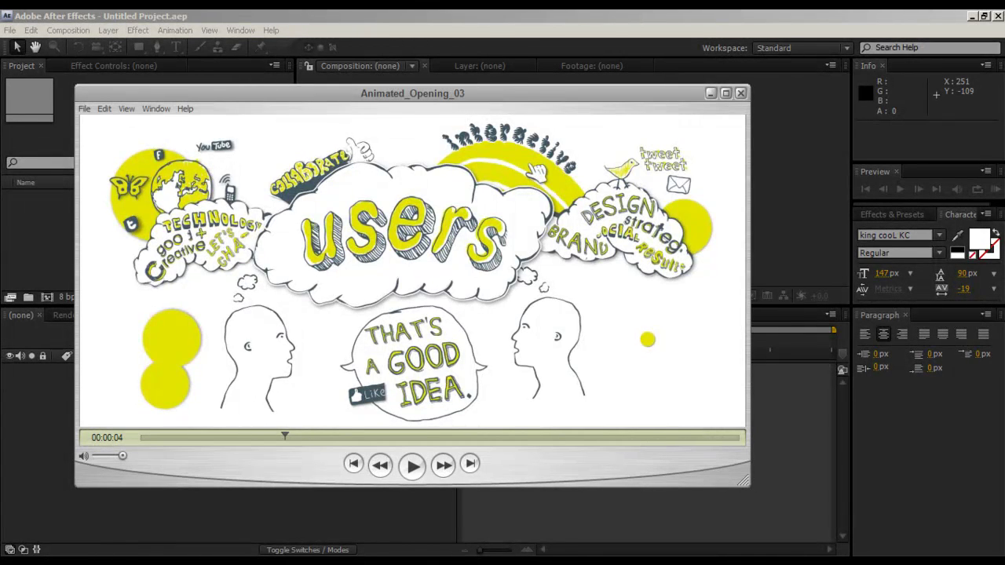
{"action": "key", "text": "space"}
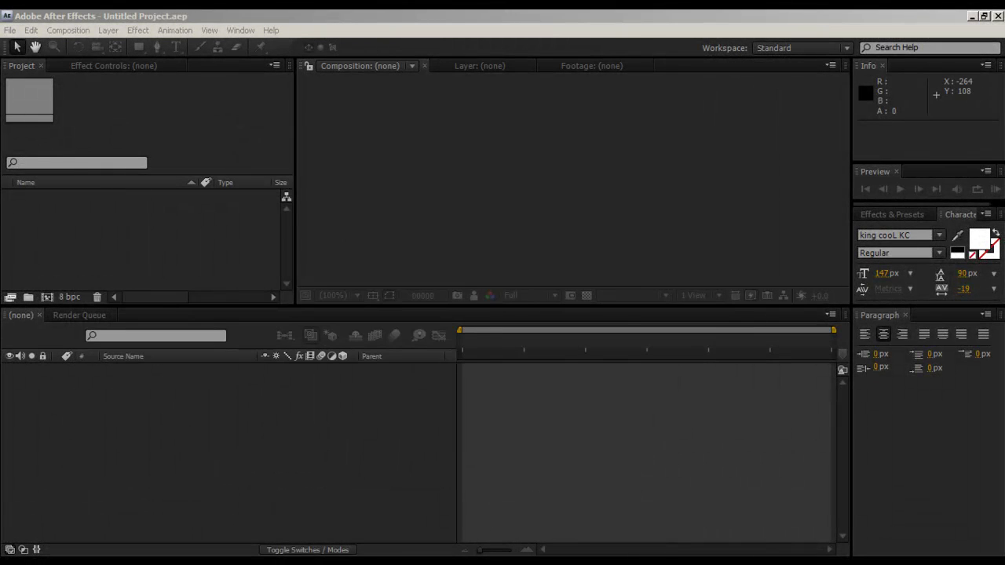
Create a new composition named Comp 1 with the Anamorphic_1920_23.976 preset, 1920 x 817 px, 14400 frames long
{"action": "right_click", "coordinate": [144, 216]}
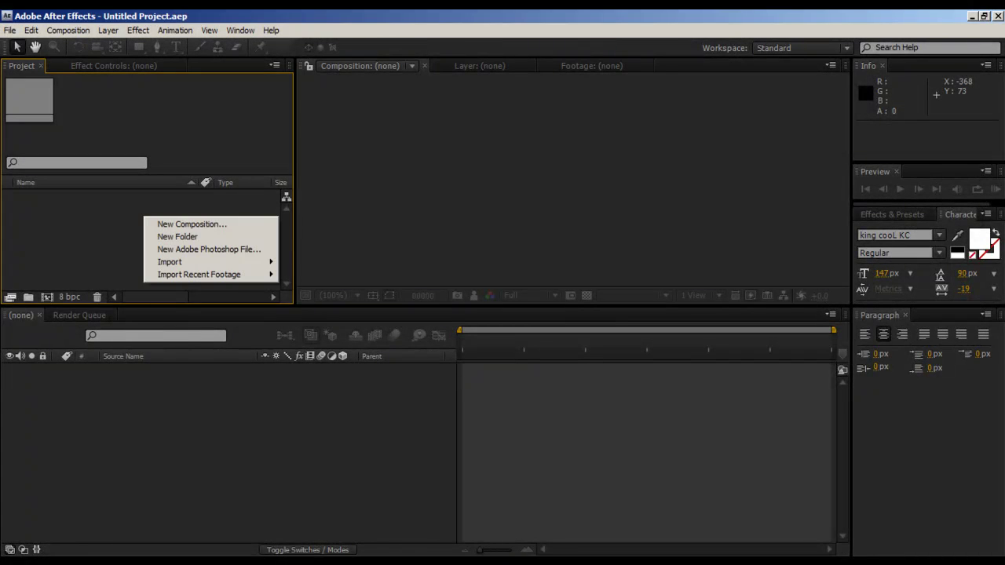
{"action": "left_click", "coordinate": [181, 224]}
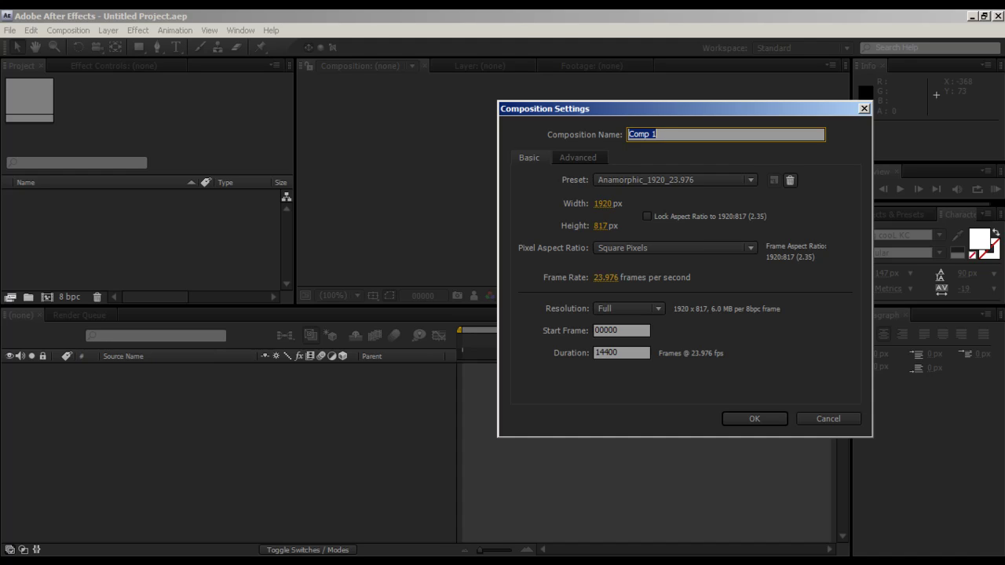
{"action": "key", "text": "Return"}
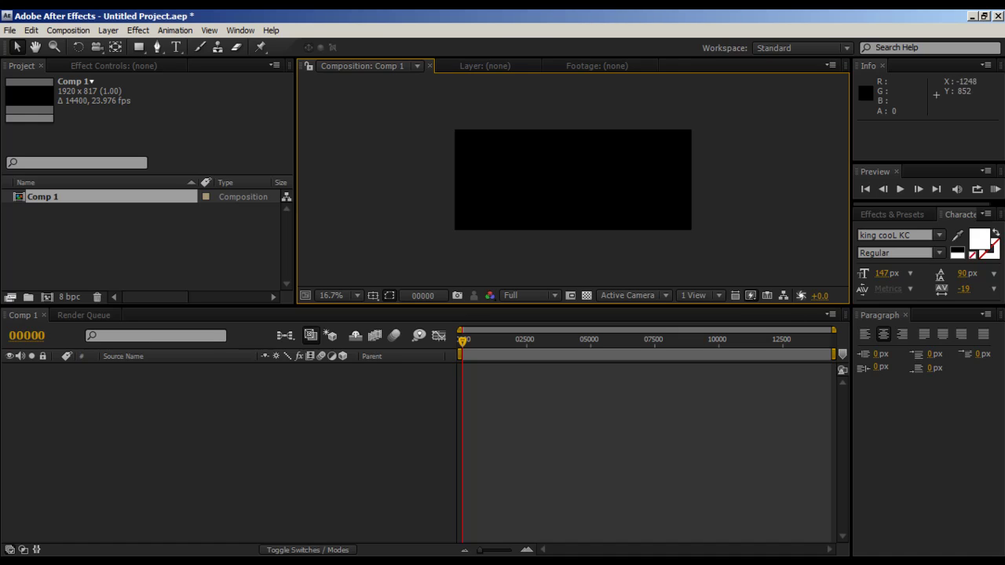
Add a text layer to the composition reading TOOTORIALS
{"action": "right_click", "coordinate": [152, 387]}
{"action": "mouse_move", "coordinate": [298, 395]}
{"action": "left_click", "coordinate": [339, 415]}
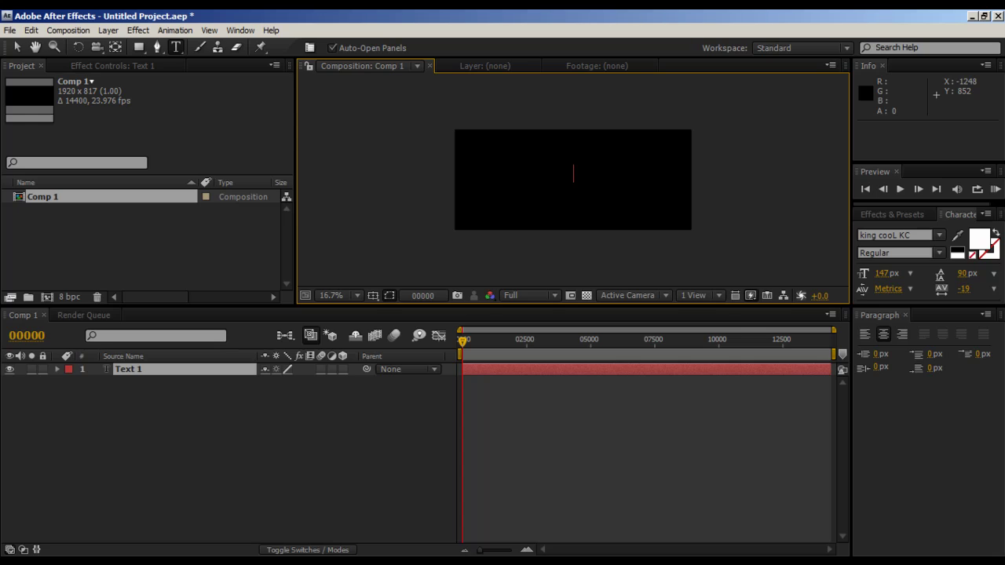
{"action": "type", "text": "TOOTORIALS"}
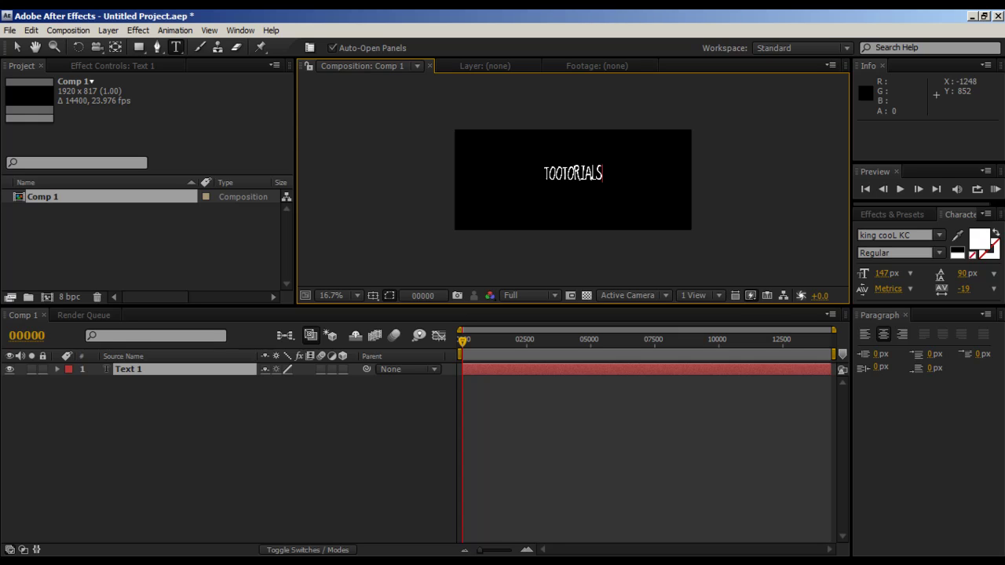
{"action": "left_click", "coordinate": [235, 432]}
{"action": "scroll", "coordinate": [573, 180], "scroll_direction": "up", "scroll_amount": 4}
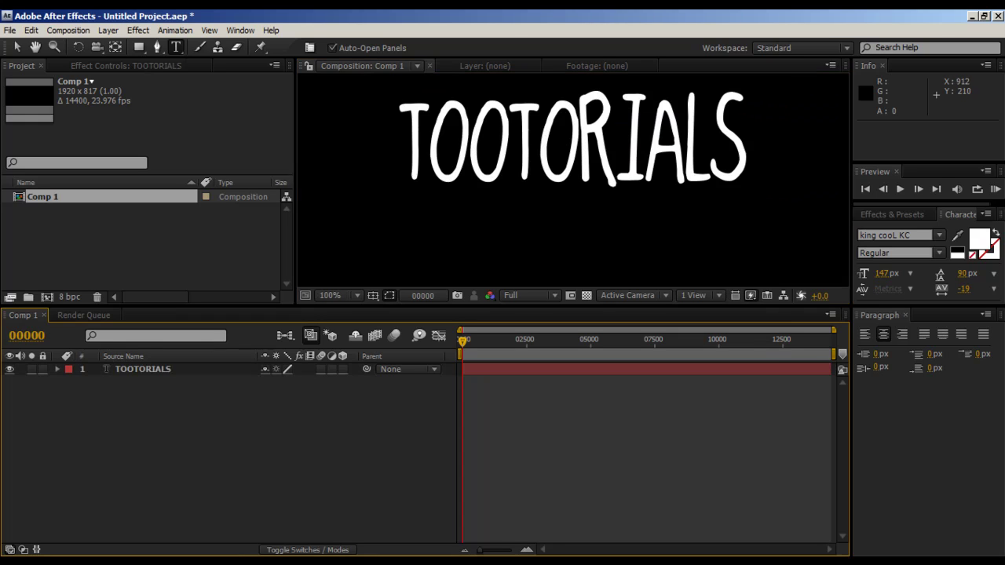
{"action": "left_click", "coordinate": [938, 235]}
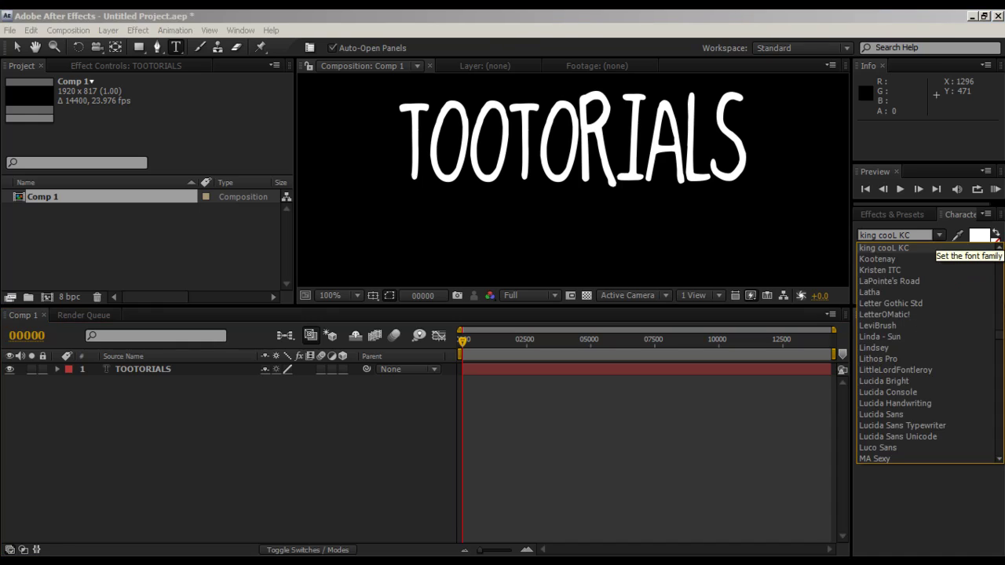
{"action": "mouse_move", "coordinate": [666, 145]}
{"action": "left_mouse_down"}
{"action": "mouse_move", "coordinate": [667, 134]}
{"action": "mouse_move", "coordinate": [669, 159]}
{"action": "left_mouse_up"}
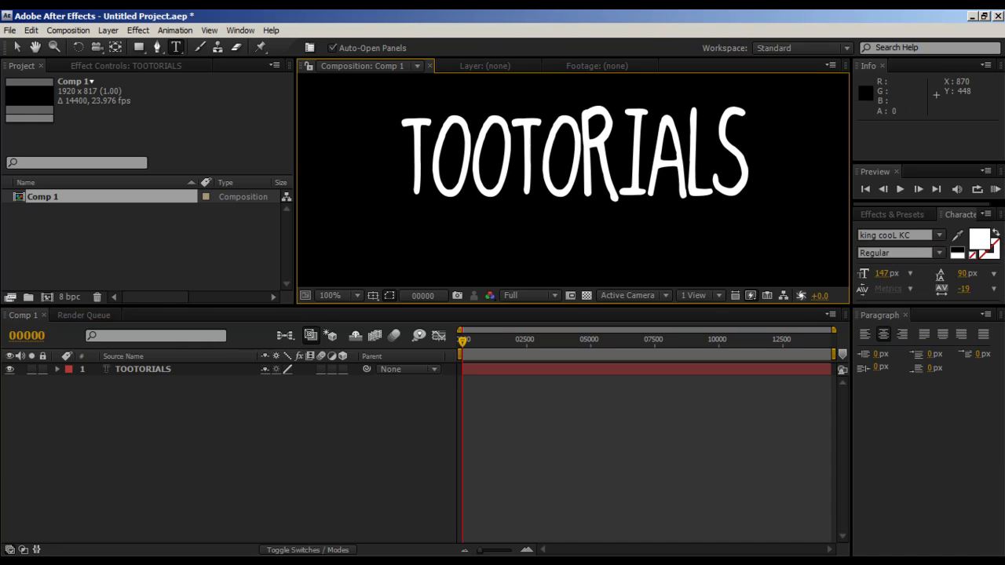
Scale the TOOTORIALS text layer up to 133%
{"action": "left_click", "coordinate": [143, 369]}
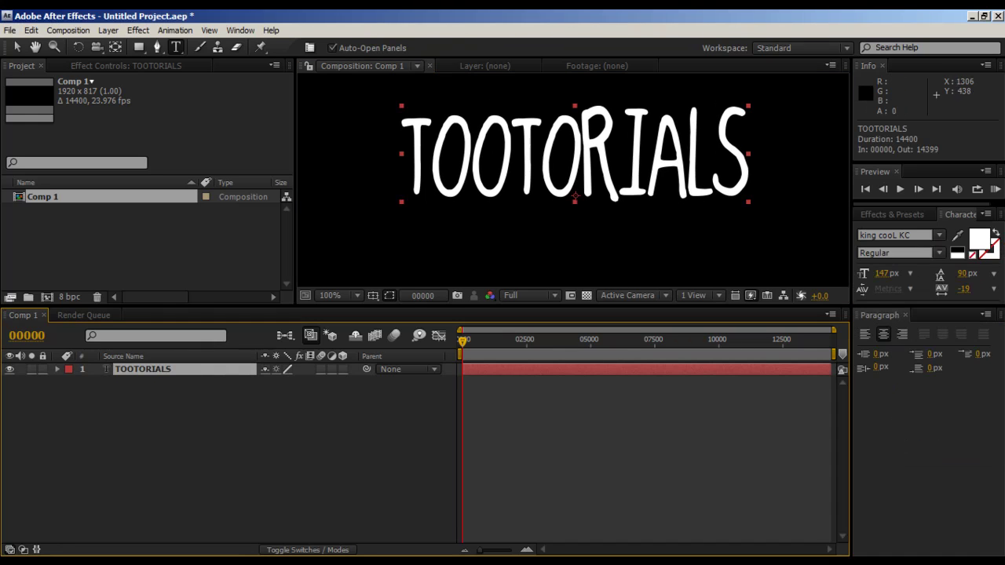
{"action": "key", "text": "v"}
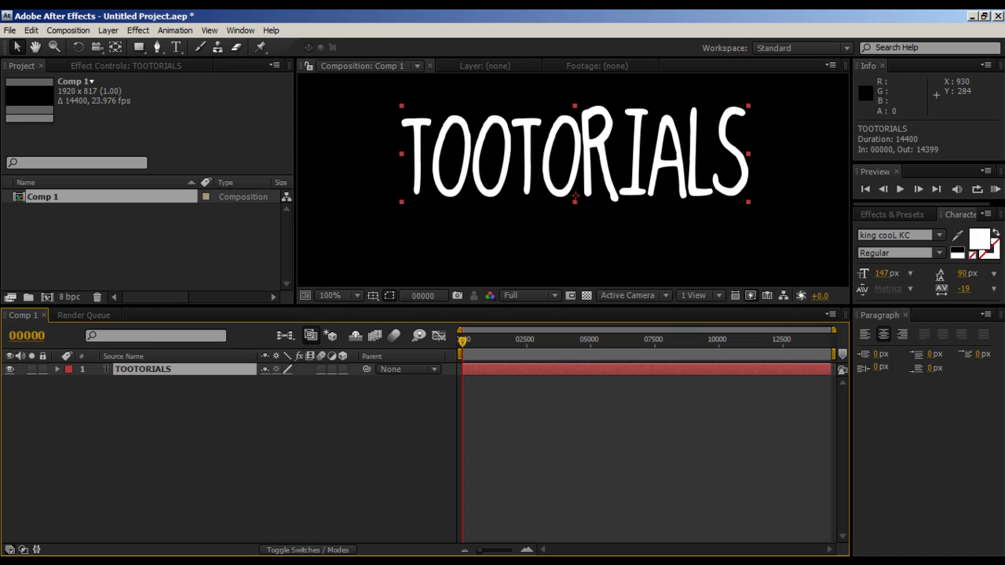
{"action": "key", "text": "comma"}
{"action": "key", "text": "comma"}
{"action": "key", "text": "comma"}
{"action": "key", "text": "comma"}
{"action": "key", "text": "s"}
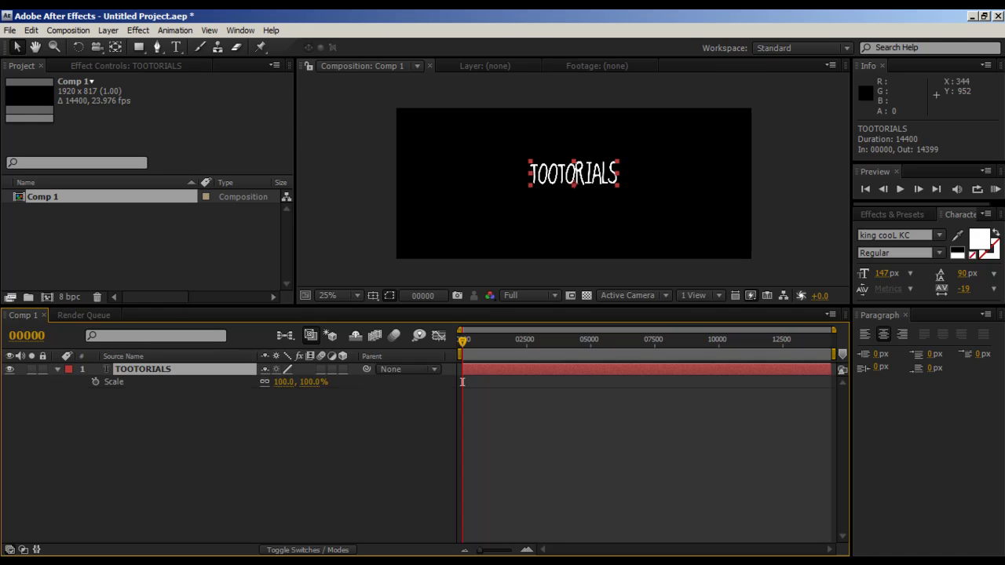
{"action": "left_click_drag", "start_coordinate": [284, 381], "coordinate": [309, 382]}
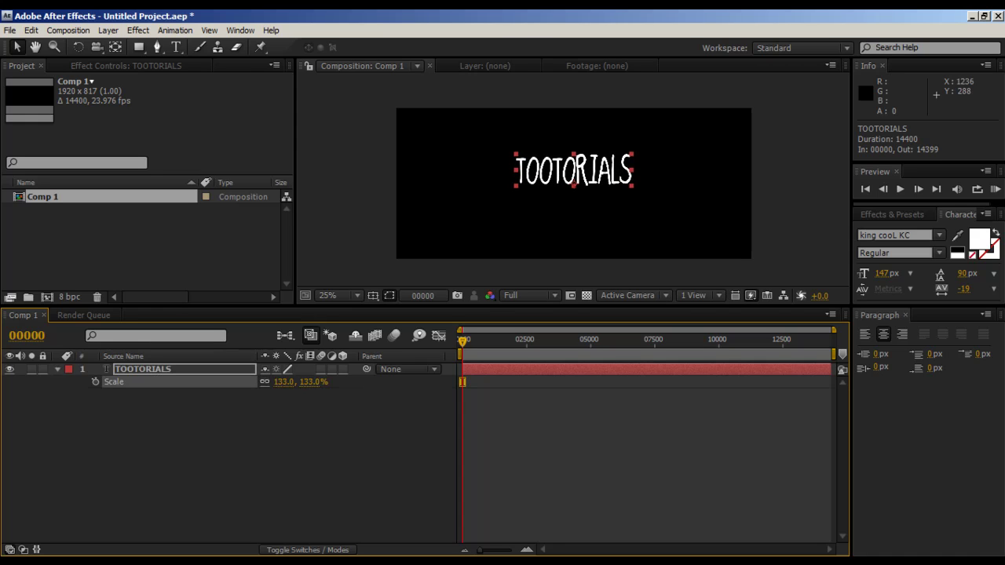
Move the TOOTORIALS text down to the centre of the frame, to about position 956, 472.5, and deselect the layer
{"action": "left_click", "coordinate": [390, 295]}
{"action": "left_click", "coordinate": [404, 311]}
{"action": "left_click_drag", "start_coordinate": [602, 170], "coordinate": [573, 181]}
{"action": "scroll", "coordinate": [574, 184], "scroll_direction": "up", "scroll_amount": 2}
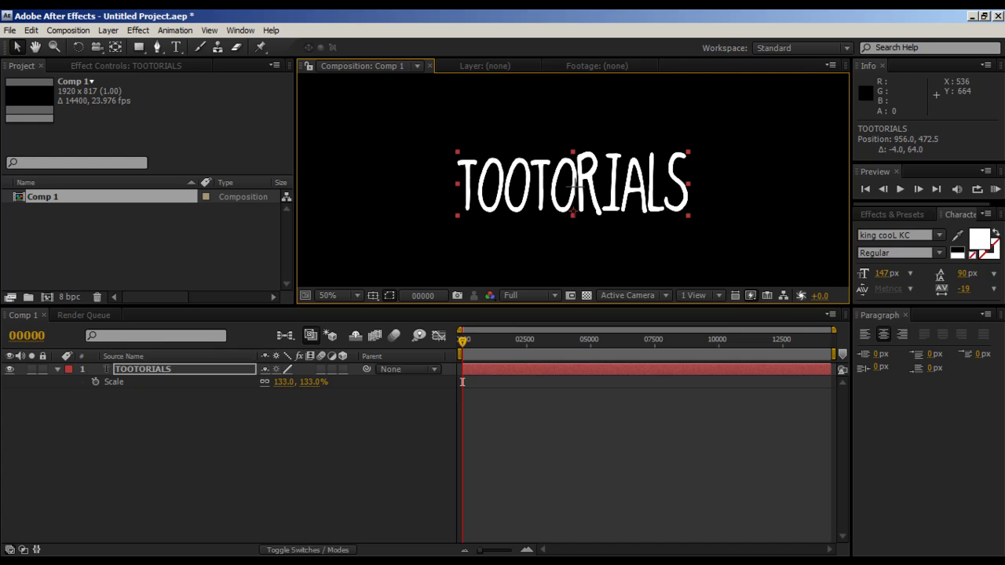
{"action": "left_click", "coordinate": [373, 295]}
{"action": "left_click", "coordinate": [409, 311]}
{"action": "scroll", "coordinate": [577, 184], "scroll_direction": "down", "scroll_amount": 2}
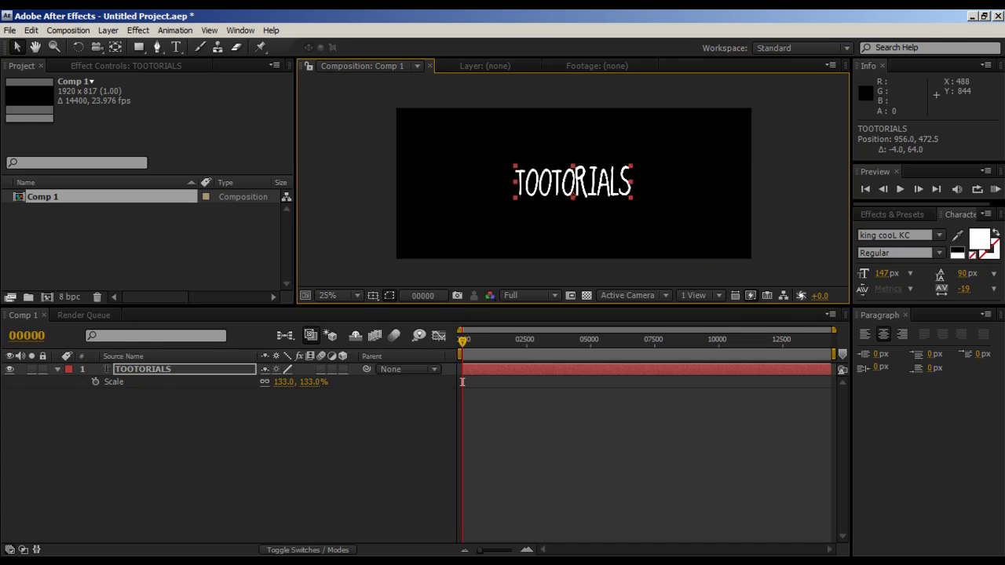
{"action": "left_click", "coordinate": [463, 383]}
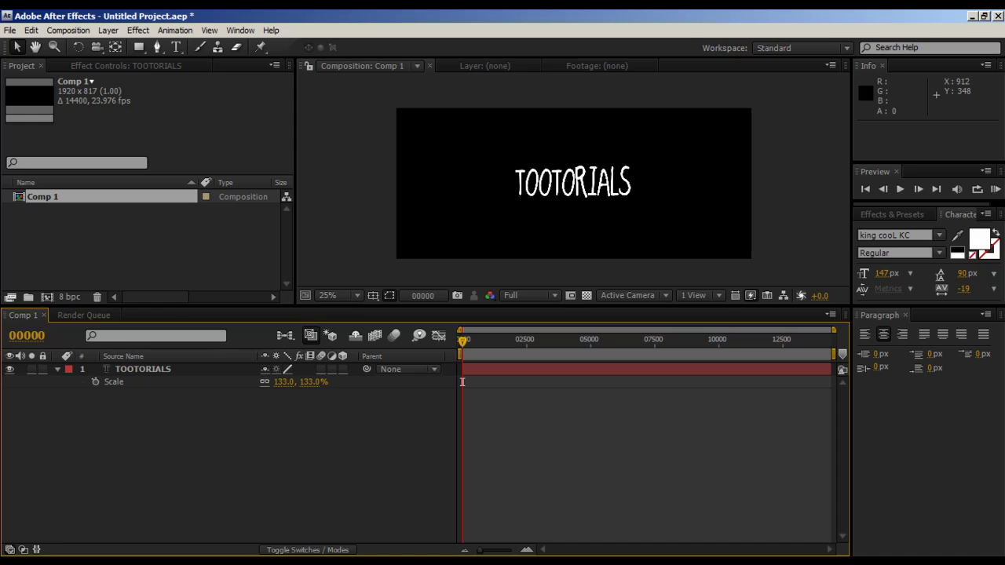
Select the text layer and reveal and hide its Scale, Position, Opacity and Rotation properties one by one
{"action": "scroll", "coordinate": [566, 184], "scroll_direction": "up", "scroll_amount": 2}
{"action": "key", "text": "comma"}
{"action": "key", "text": "ctrl+a"}
{"action": "key", "text": "s"}
{"action": "key", "text": "F2"}
{"action": "key", "text": "ctrl+a"}
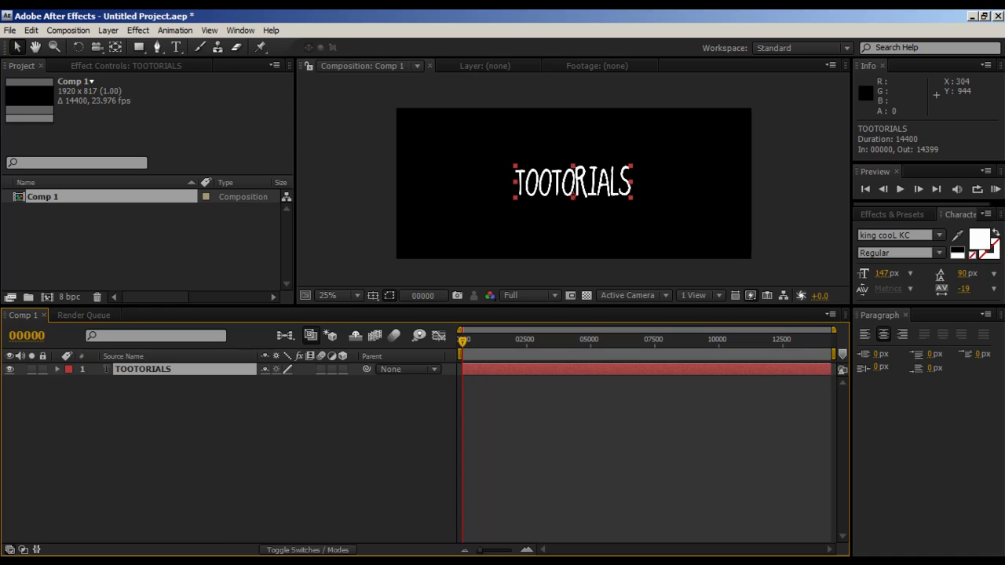
{"action": "key", "text": "s"}
{"action": "key", "text": "s"}
{"action": "key", "text": "p"}
{"action": "key", "text": "p"}
{"action": "key", "text": "t"}
{"action": "key", "text": "t"}
{"action": "key", "text": "r"}
{"action": "key", "text": "r"}
Apply the Turbulent Displace distortion effect to the TOOTORIALS text layer
{"action": "left_click", "coordinate": [138, 30]}
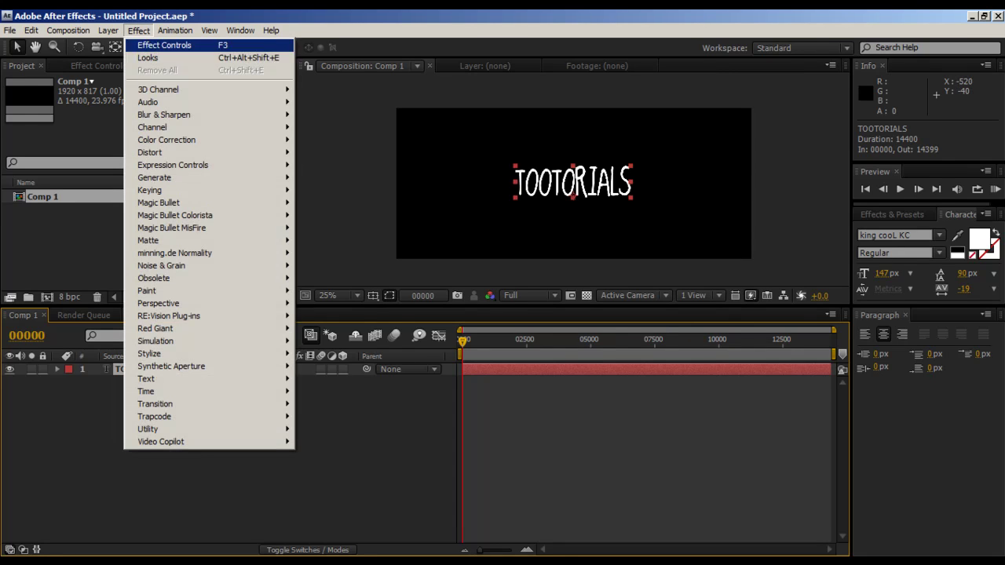
{"action": "mouse_move", "coordinate": [149, 152]}
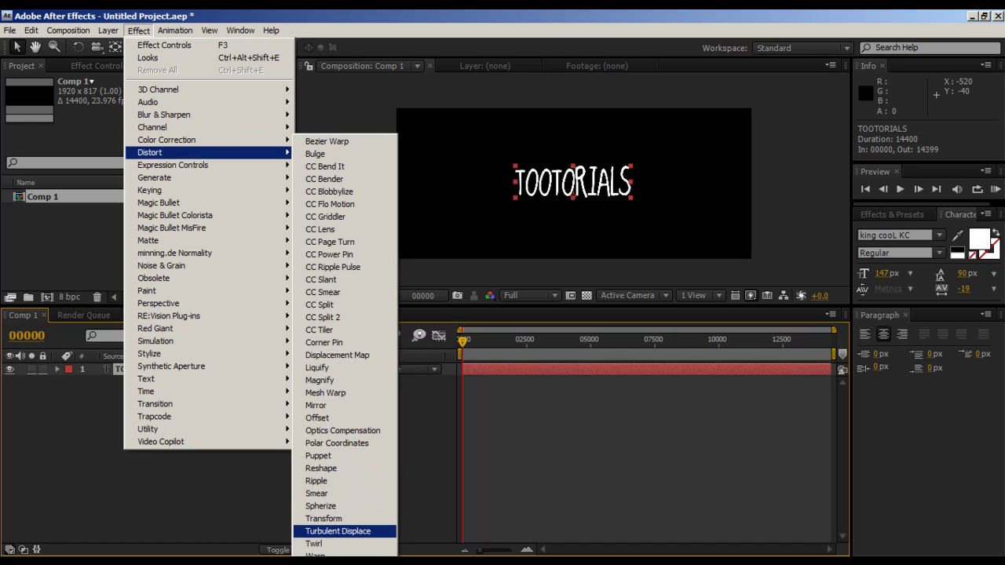
{"action": "left_click", "coordinate": [338, 531]}
{"action": "mouse_move", "coordinate": [463, 341]}
{"action": "left_mouse_down"}
{"action": "mouse_move", "coordinate": [540, 341]}
{"action": "mouse_move", "coordinate": [463, 340]}
{"action": "left_mouse_up"}
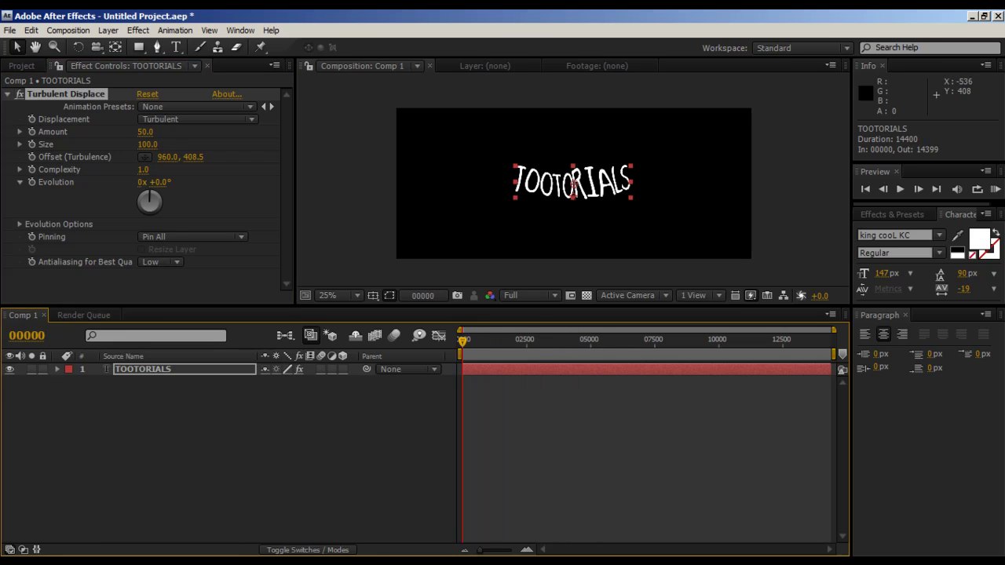
Try out the Evolution value of Turbulent Displace on the text, and reset the effect to its defaults
{"action": "left_click_drag", "start_coordinate": [154, 182], "coordinate": [279, 182]}
{"action": "left_click", "coordinate": [160, 182]}
{"action": "type", "text": "0"}
{"action": "key", "text": "Return"}
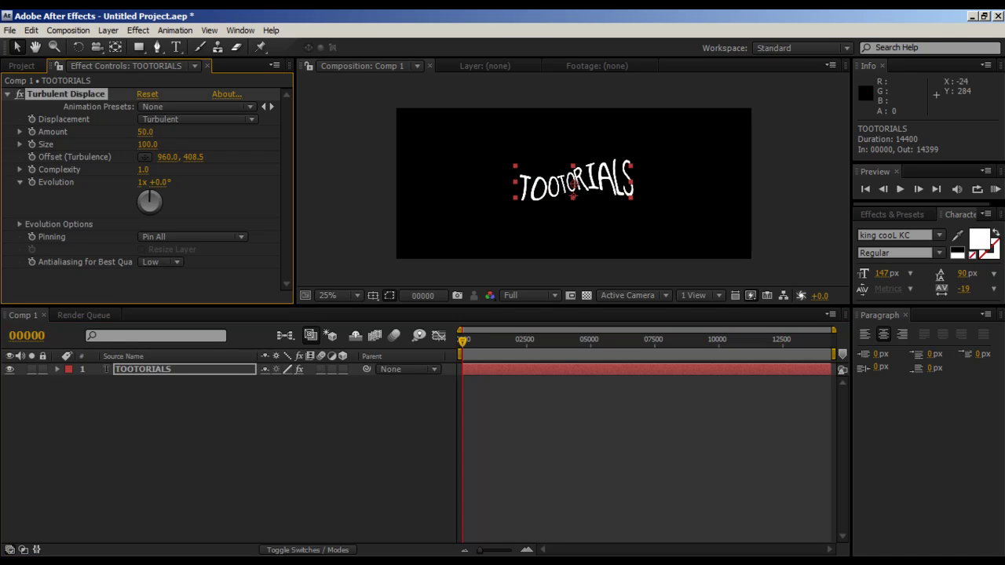
{"action": "left_click", "coordinate": [146, 94]}
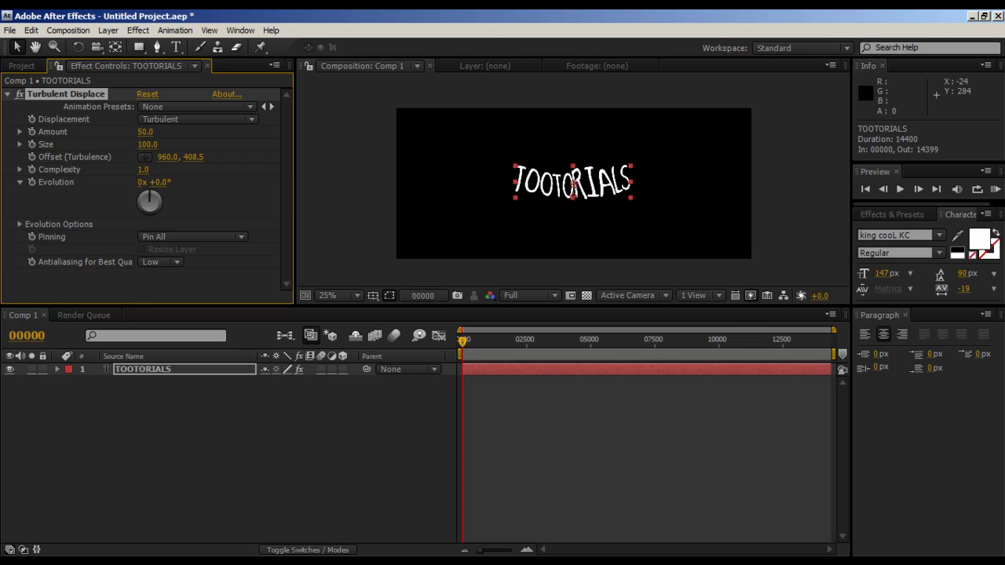
Set Turbulent Displace's Amount to 24 and Size to 35, testing the distortion with an Evolution change and undoing that change
{"action": "left_click", "coordinate": [144, 131]}
{"action": "type", "text": "24"}
{"action": "key", "text": "Tab"}
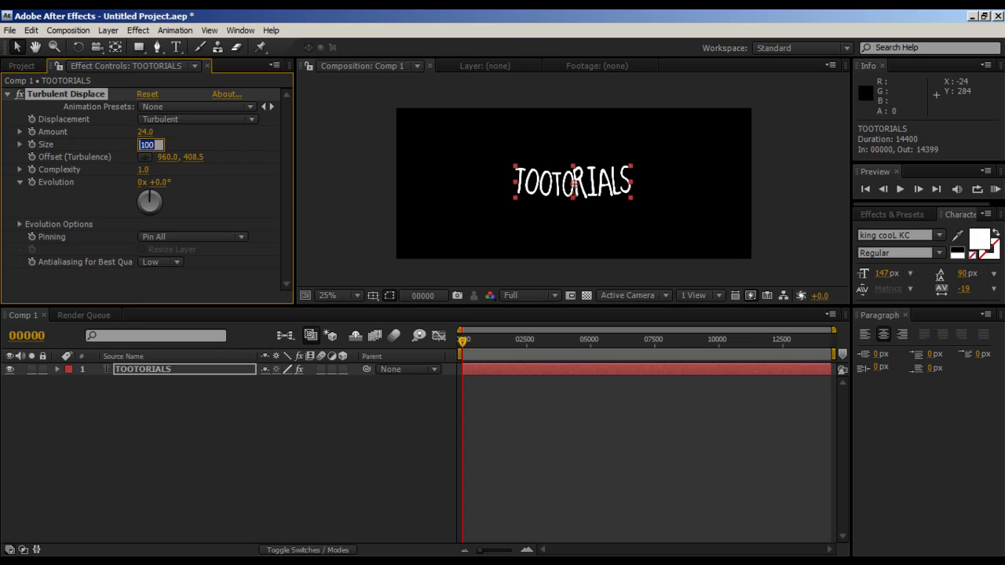
{"action": "type", "text": "35"}
{"action": "key", "text": "Return"}
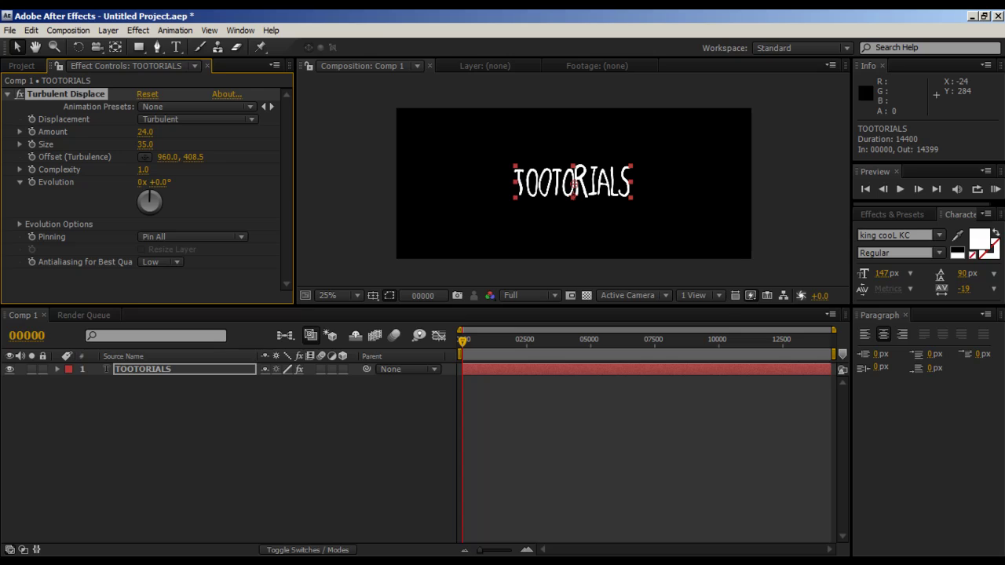
{"action": "left_click_drag", "start_coordinate": [158, 182], "coordinate": [525, 182]}
{"action": "key", "text": "ctrl+z"}
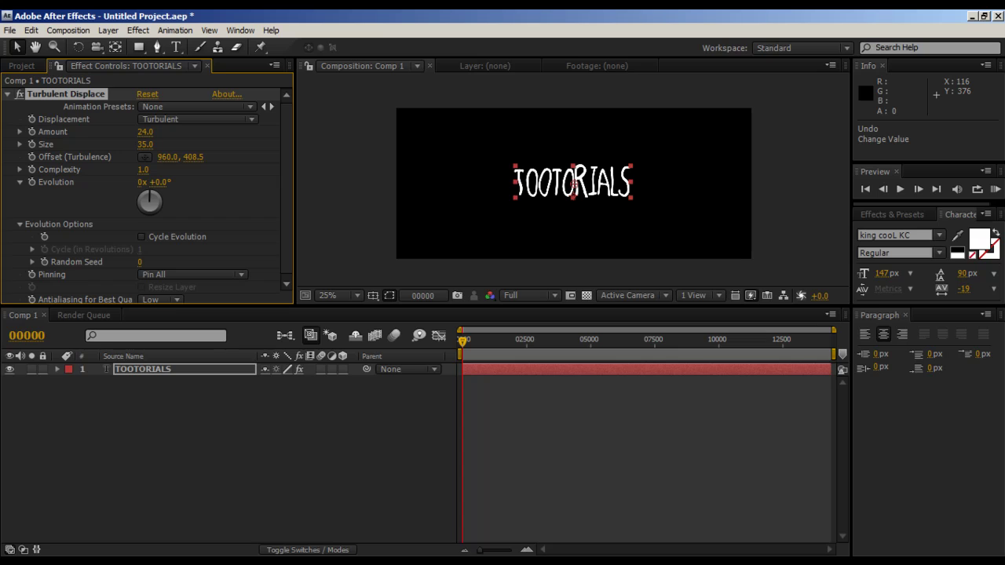
Enable Cycle Evolution in the Turbulent Displace evolution options and set the cycle to 18 revolutions
{"action": "left_click", "coordinate": [142, 236]}
{"action": "left_click", "coordinate": [32, 249]}
{"action": "left_click", "coordinate": [150, 249]}
{"action": "type", "text": "18"}
{"action": "key", "text": "Return"}
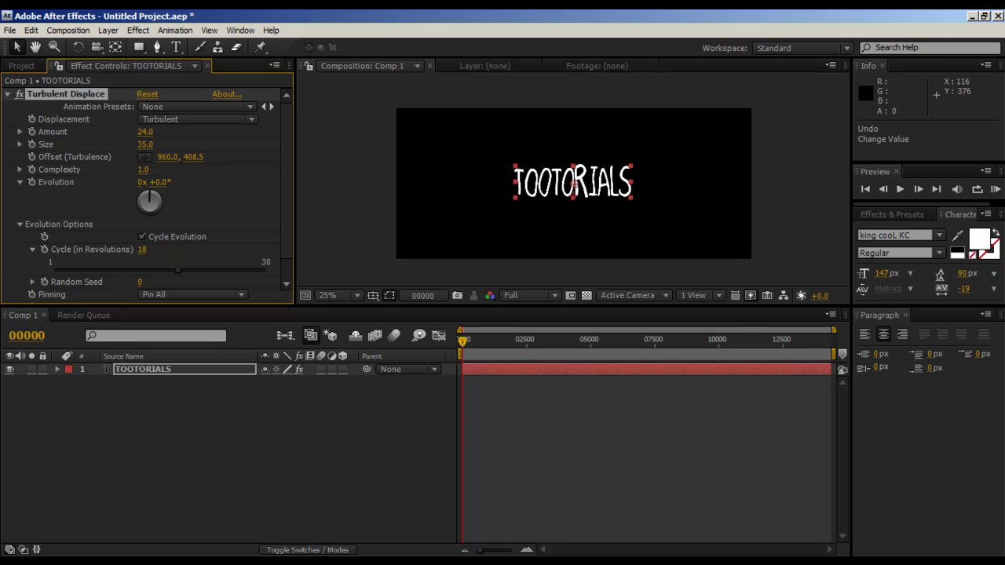
Add the expression time*10 to the Random Seed property of Turbulent Displace
{"action": "left_click", "coordinate": [44, 282], "text": "alt"}
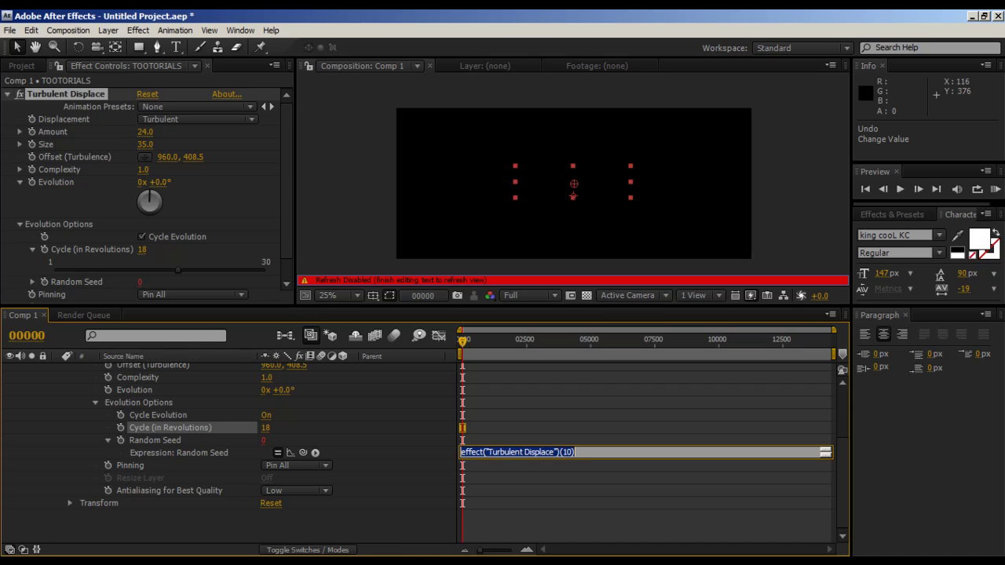
{"action": "type", "text": "time"}
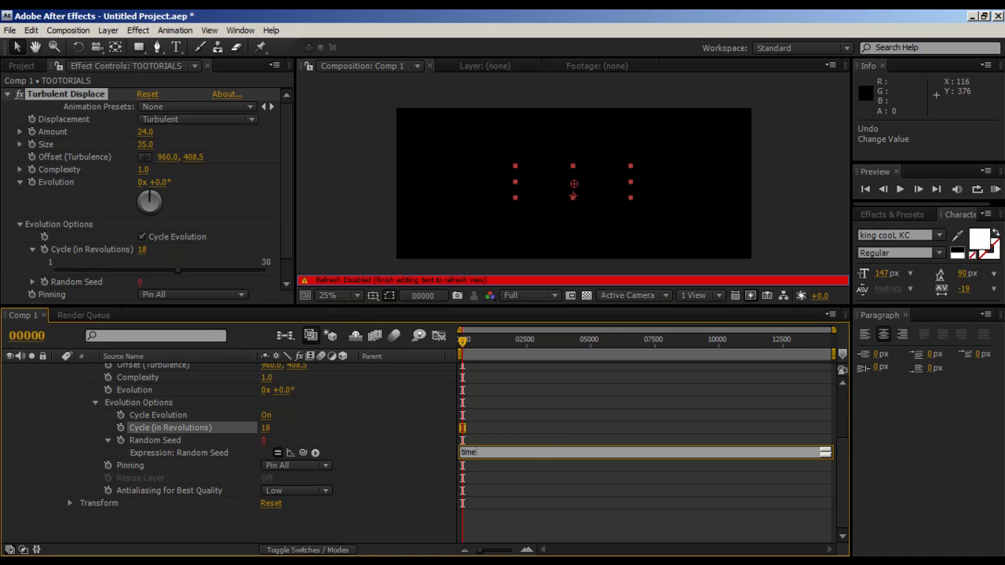
{"action": "type", "text": "*10"}
{"action": "key", "text": "KP_Enter"}
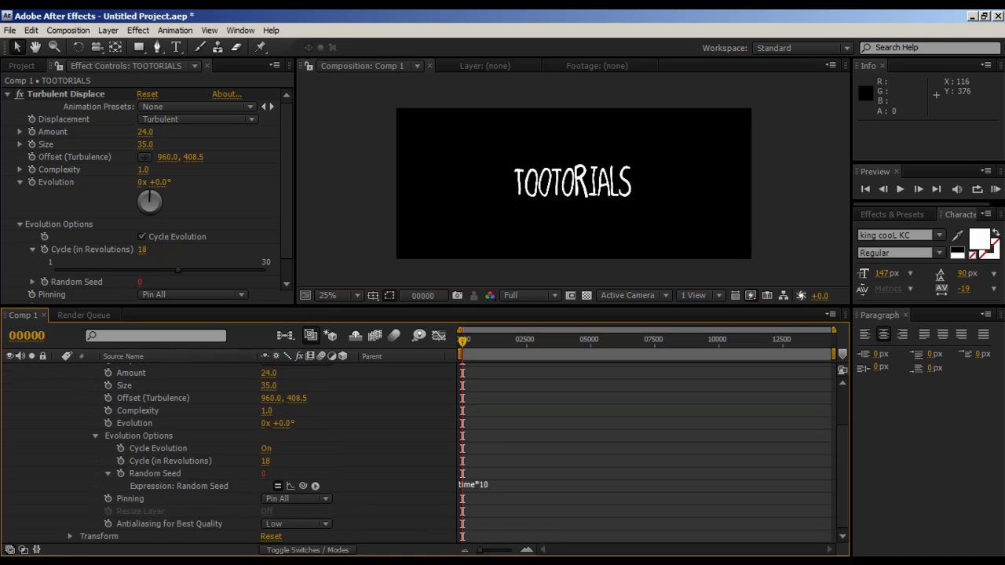
Play the composition briefly and switch the timeline's time display from frames to timecode
{"action": "key", "text": "space"}
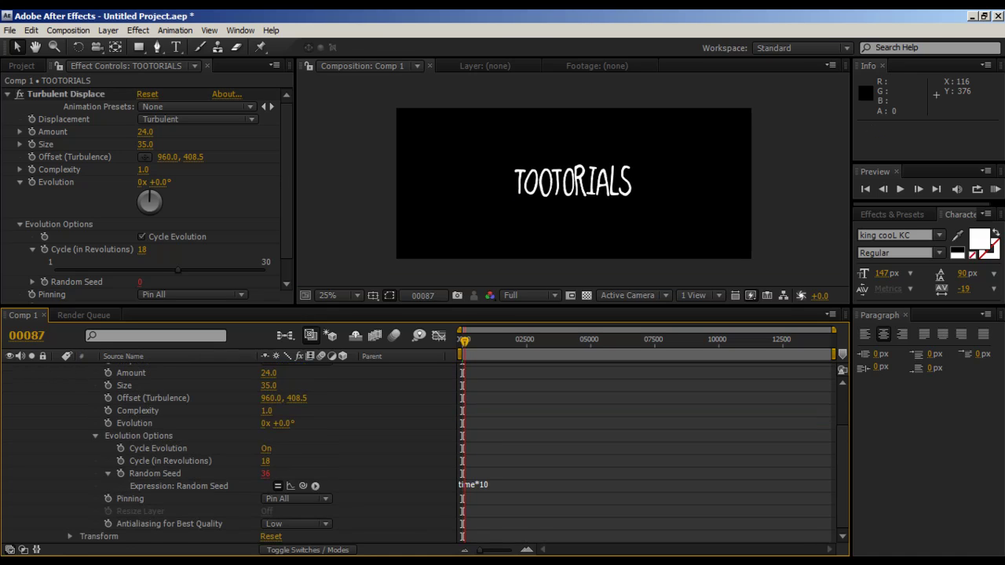
{"action": "left_click", "coordinate": [32, 336], "text": "ctrl"}
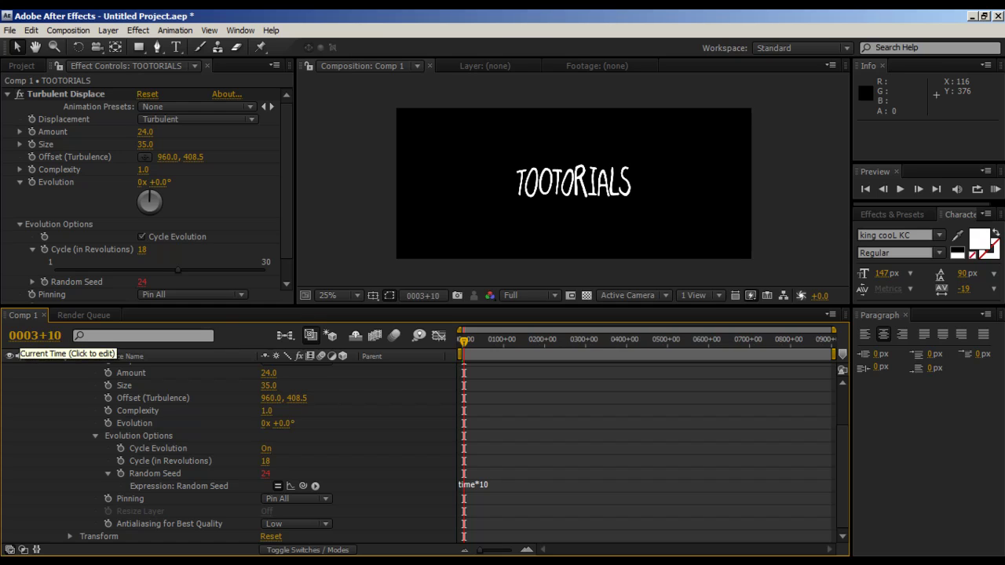
{"action": "left_click", "coordinate": [55, 336], "text": "ctrl"}
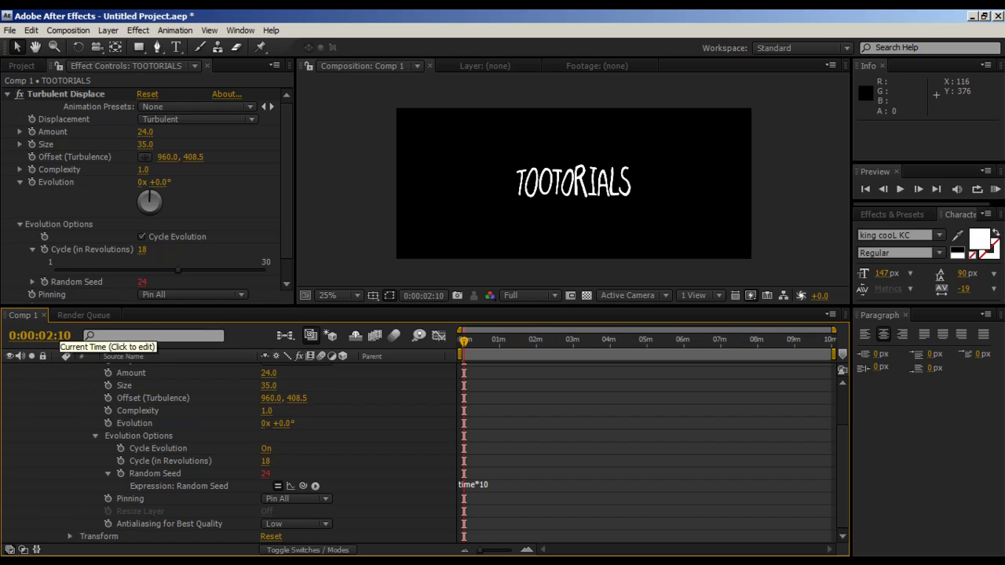
{"action": "left_click", "coordinate": [56, 336], "text": "ctrl"}
{"action": "left_click", "coordinate": [56, 335], "text": "ctrl"}
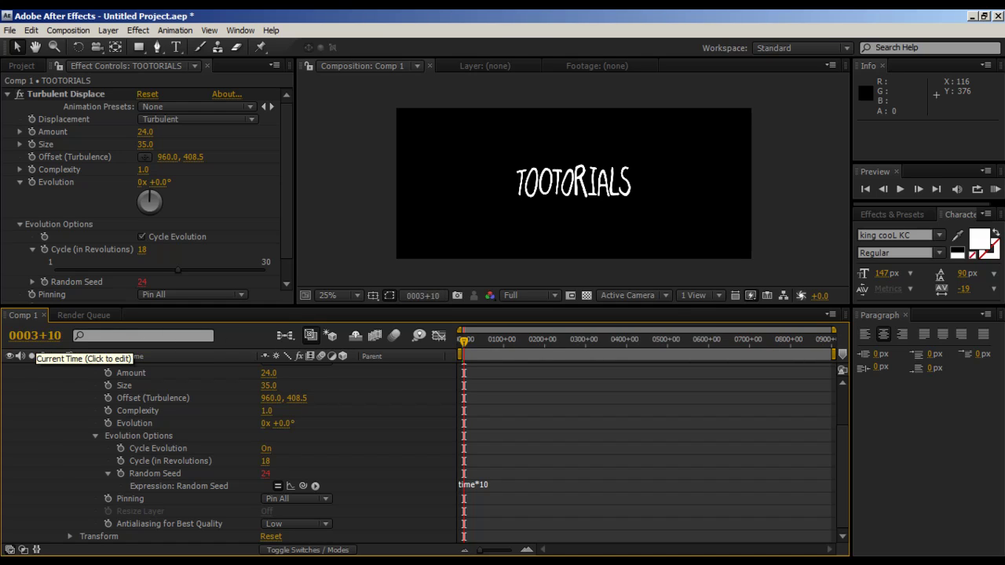
{"action": "left_click", "coordinate": [35, 337], "text": "ctrl"}
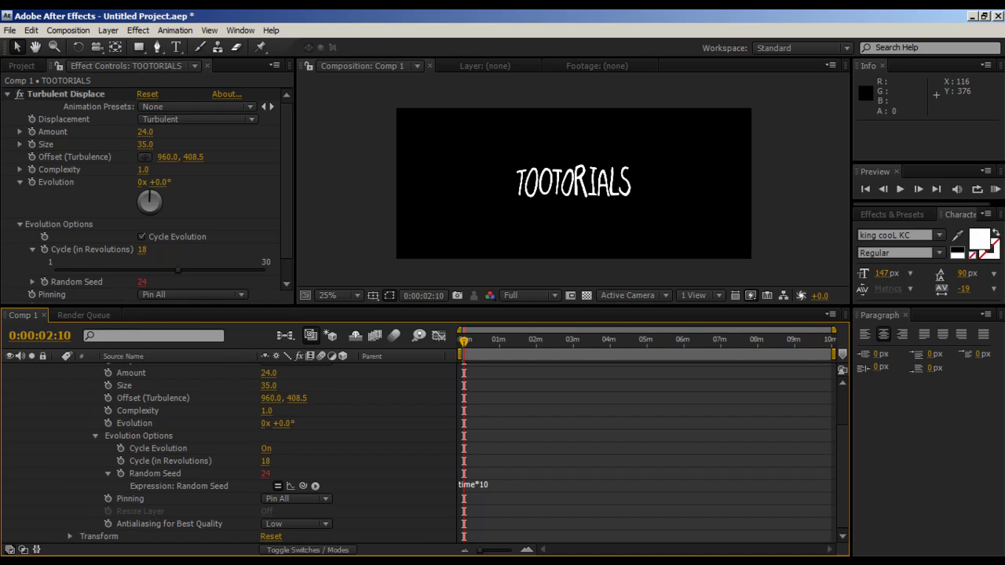
Move the current time to 0:00:01:00
{"action": "left_click_drag", "start_coordinate": [464, 342], "coordinate": [463, 343]}
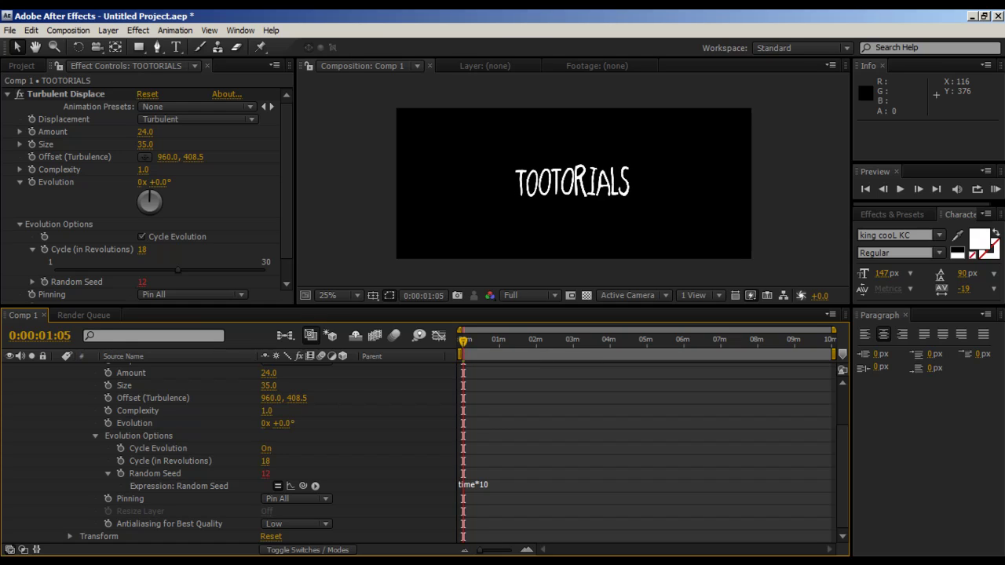
{"action": "left_click", "coordinate": [39, 335]}
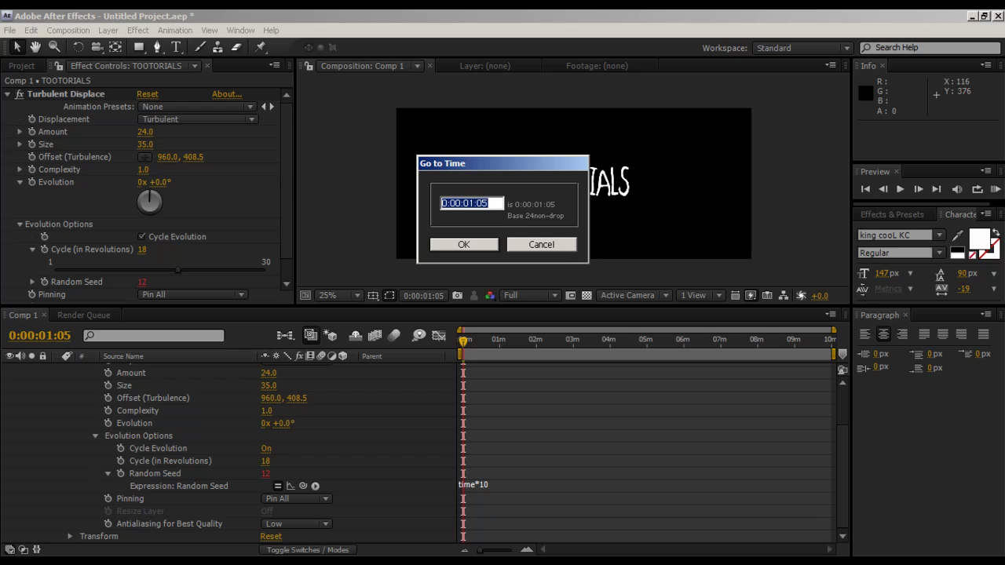
{"action": "key", "text": "End"}
{"action": "key", "text": "BackSpace"}
{"action": "type", "text": "0"}
{"action": "key", "text": "Return"}
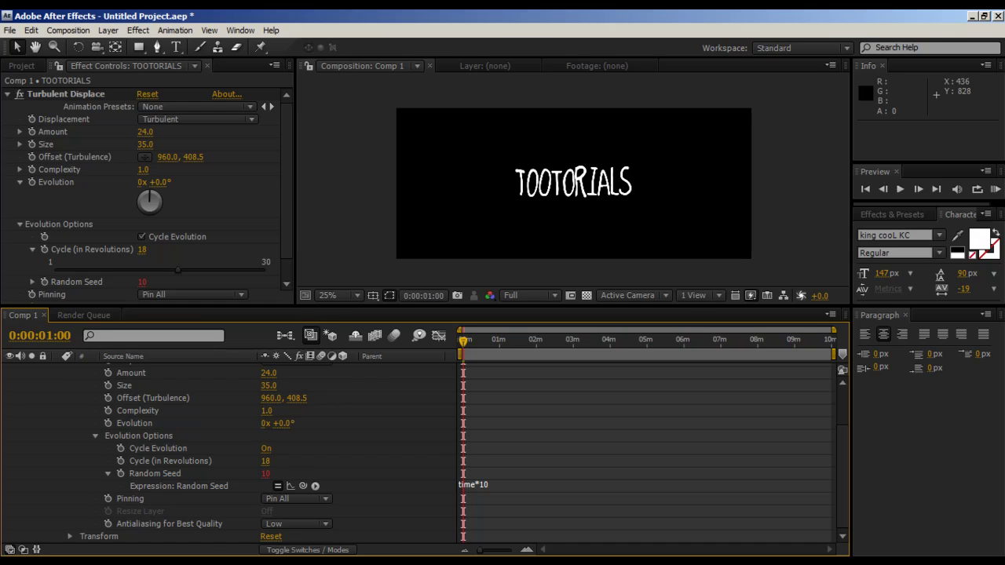
Collapse the properties of the TOOTORIALS layer and play a short RAM preview of the wobbling text
{"action": "scroll", "coordinate": [259, 455], "scroll_direction": "up", "scroll_amount": 3}
{"action": "left_click", "coordinate": [70, 394]}
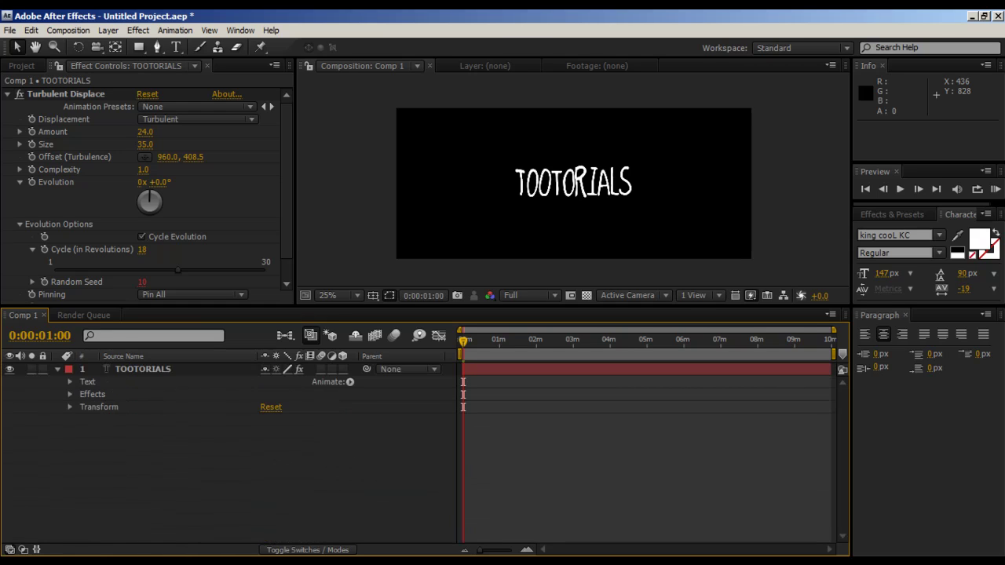
{"action": "left_click", "coordinate": [57, 369]}
{"action": "key", "text": "space"}
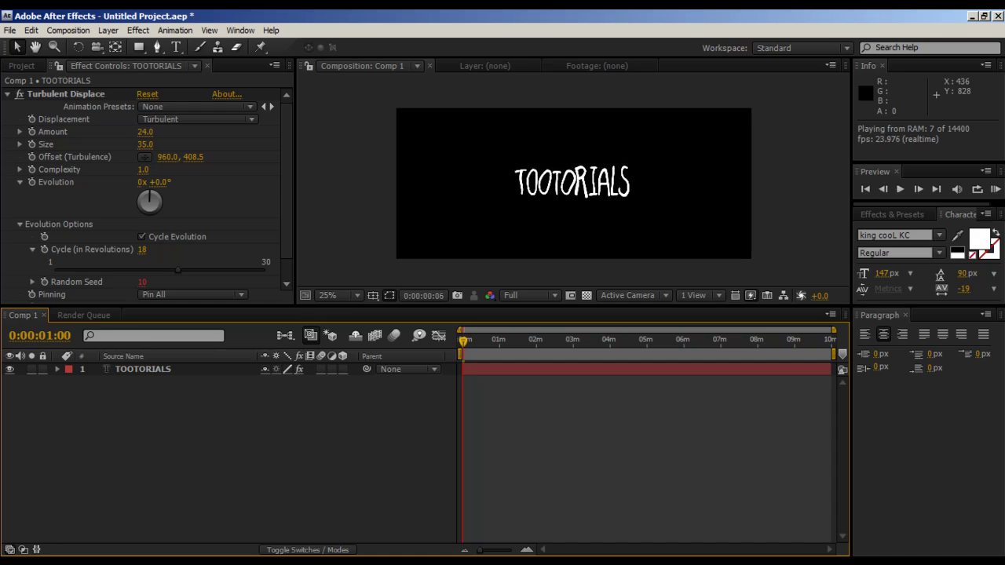
{"action": "key", "text": "space"}
{"action": "key", "text": "period"}
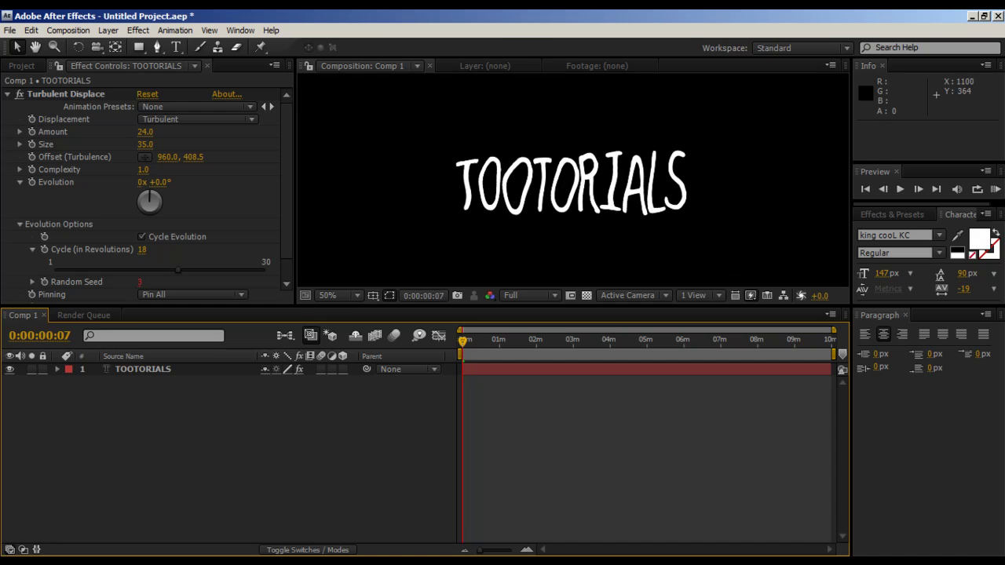
Set the composition's frame rate to 8 frames per second and its duration to 0:00:10:00
{"action": "left_click", "coordinate": [69, 30]}
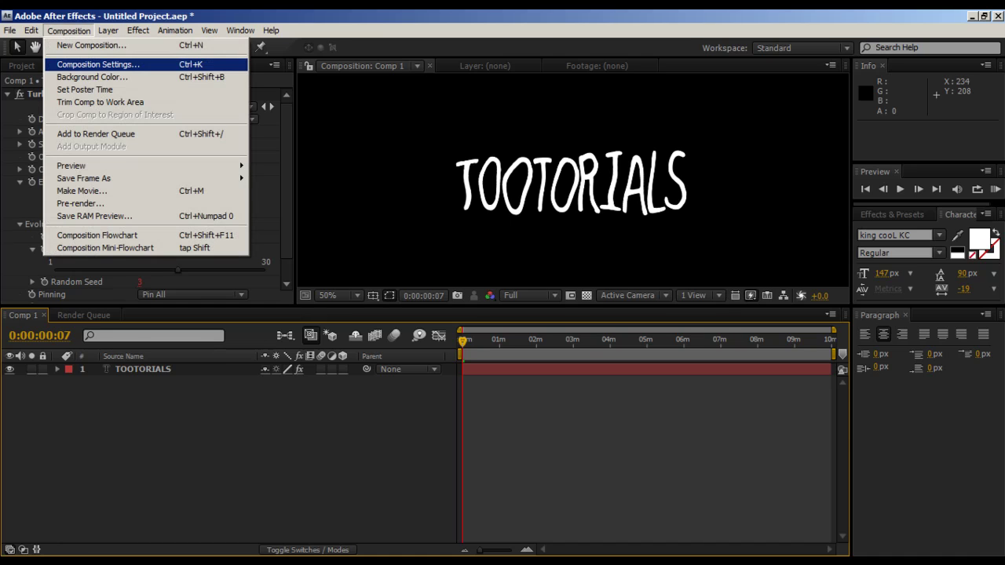
{"action": "left_click", "coordinate": [97, 64]}
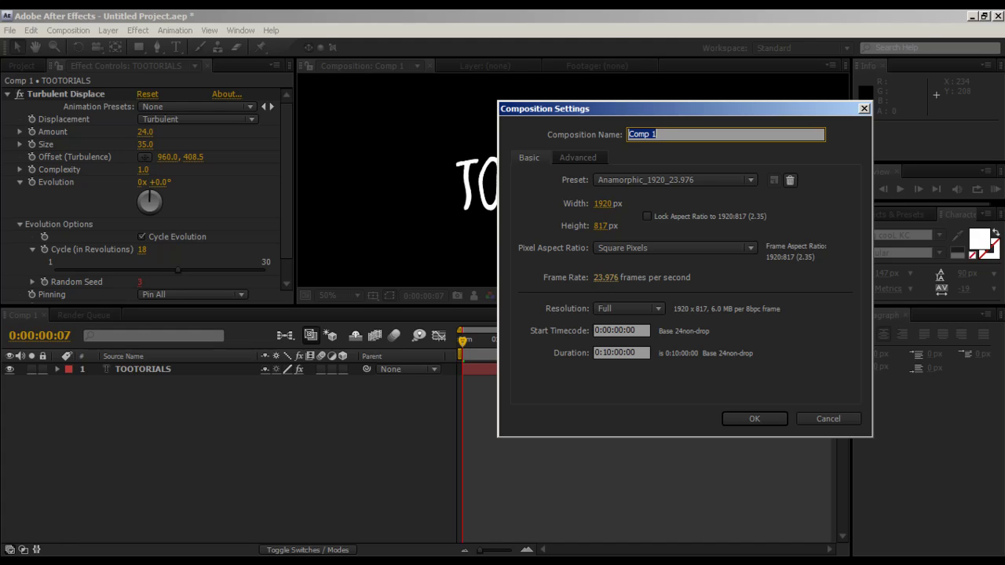
{"action": "left_click", "coordinate": [605, 277]}
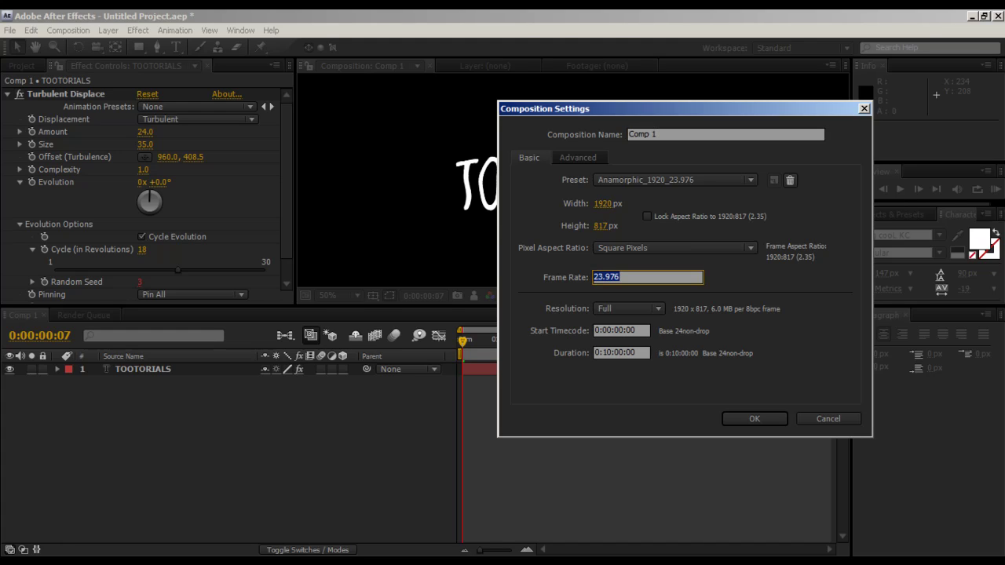
{"action": "type", "text": "8"}
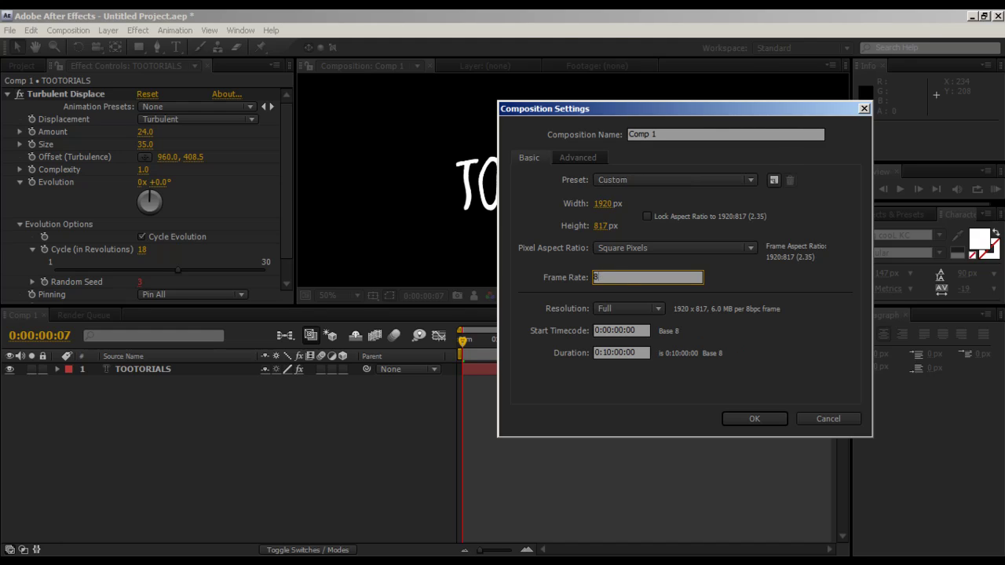
{"action": "key", "text": "Return"}
{"action": "left_click", "coordinate": [611, 352]}
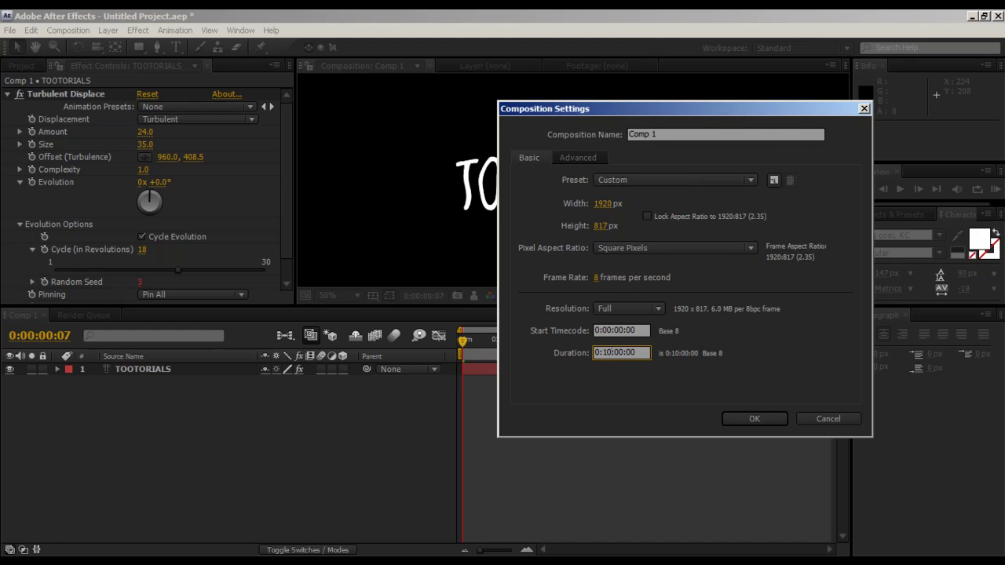
{"action": "key", "text": "BackSpace"}
{"action": "key", "text": "BackSpace"}
{"action": "type", "text": "01"}
{"action": "key", "text": "Return"}
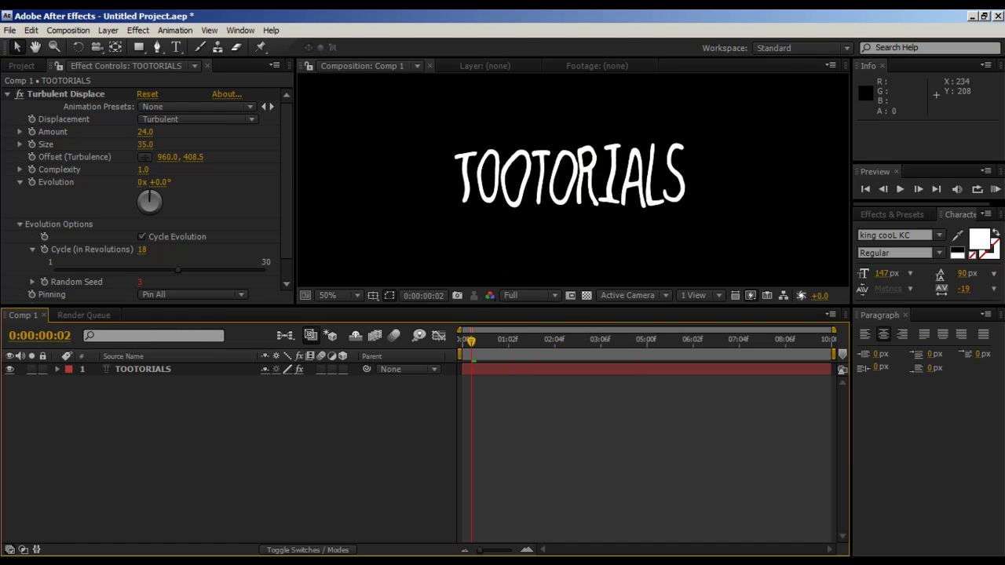
Run a RAM preview of the text animation at 8 fps
{"action": "key", "text": "KP_0"}
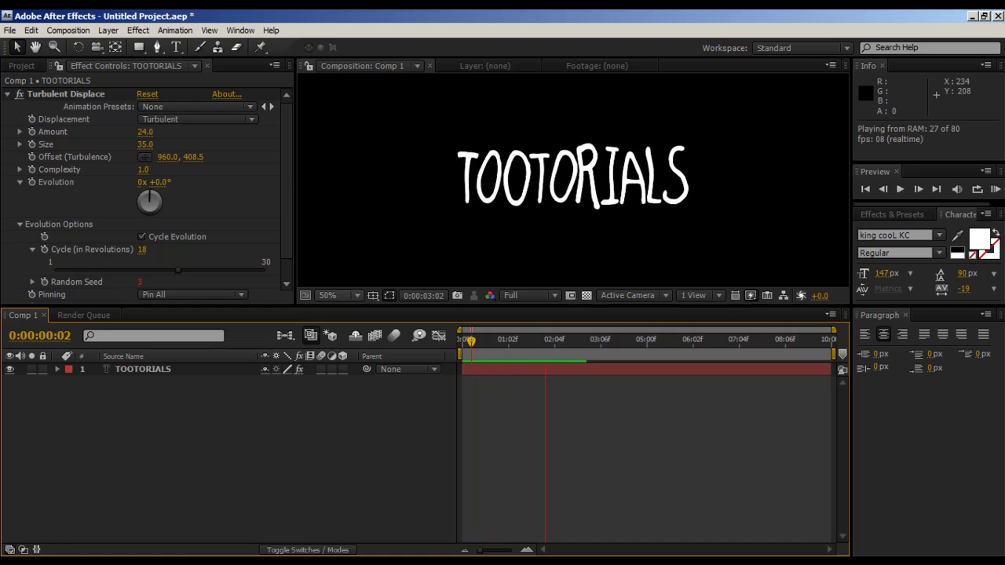
{"action": "key", "text": "space"}
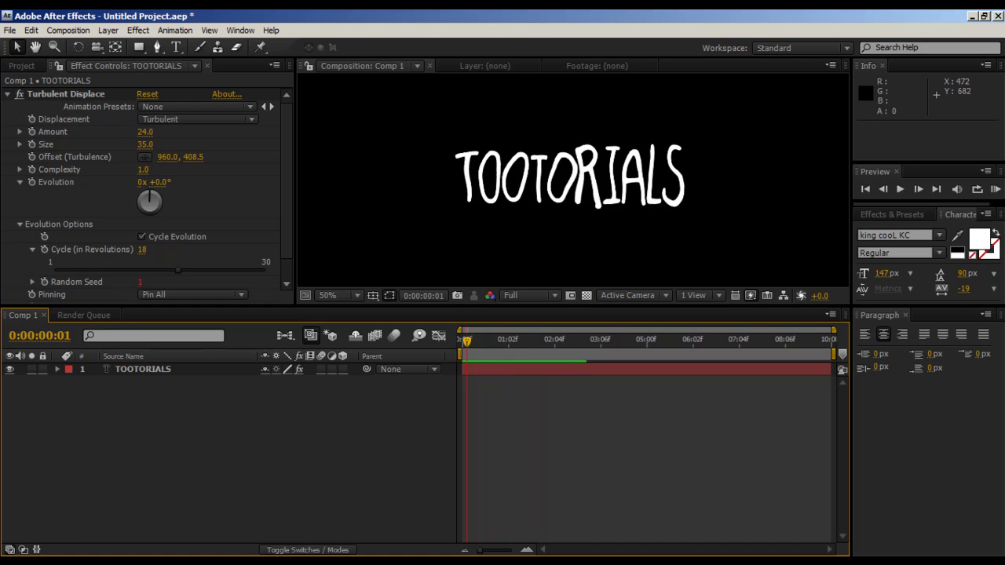
{"action": "key", "text": "space"}
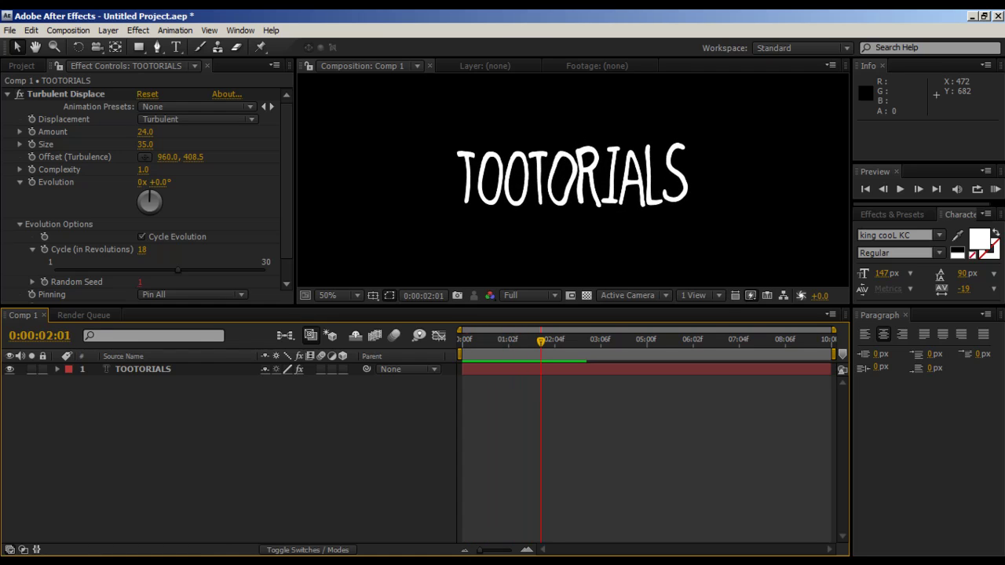
Try Turbulent Displace's Size at 2, then set Size to 19 and Amount to 10, previewing the wobble after the changes
{"action": "left_click_drag", "start_coordinate": [145, 143], "coordinate": [119, 143]}
{"action": "key", "text": "KP_0"}
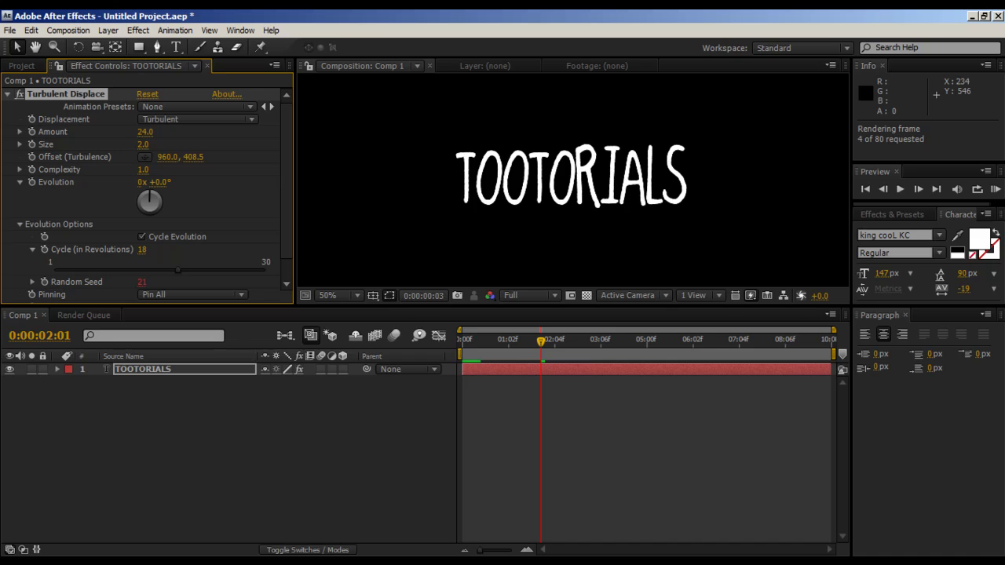
{"action": "left_click_drag", "start_coordinate": [143, 144], "coordinate": [156, 144]}
{"action": "key", "text": "KP_0"}
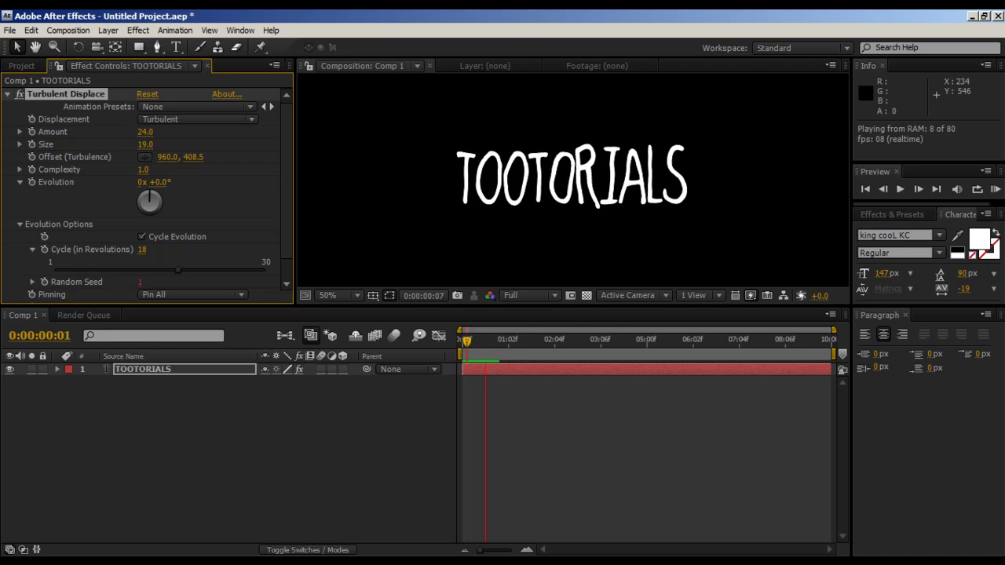
{"action": "key", "text": "space"}
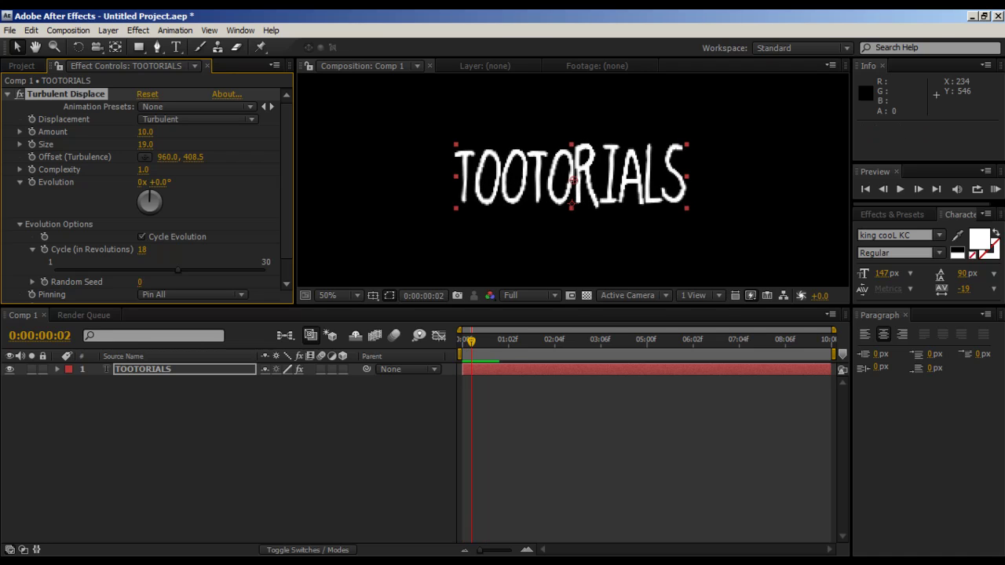
{"action": "key", "text": "KP_0"}
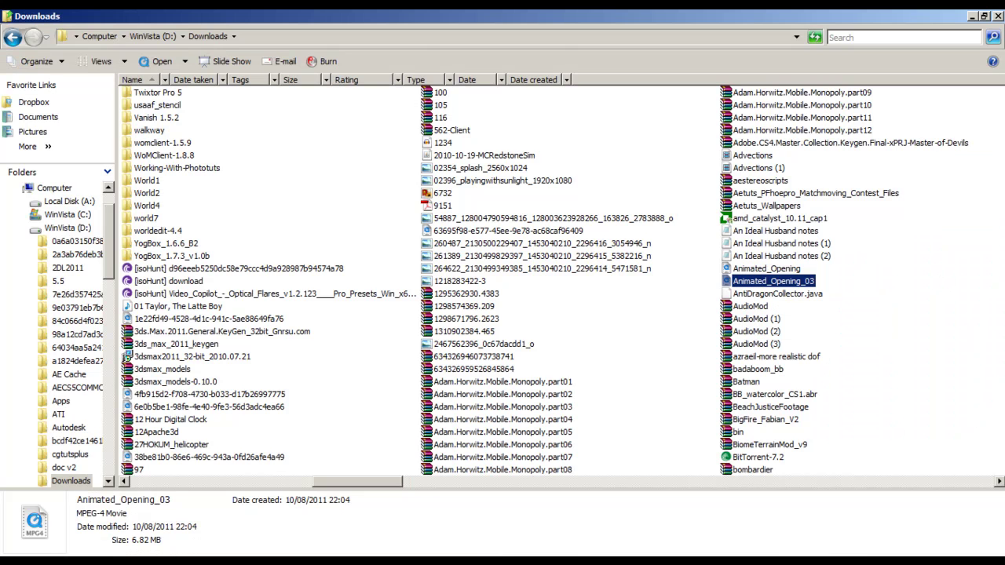
Switch to the media player with Animated_Opening_03 and examine its hand-drawn wobble by scrubbing and playing the clip
{"action": "key", "text": "alt+Tab"}
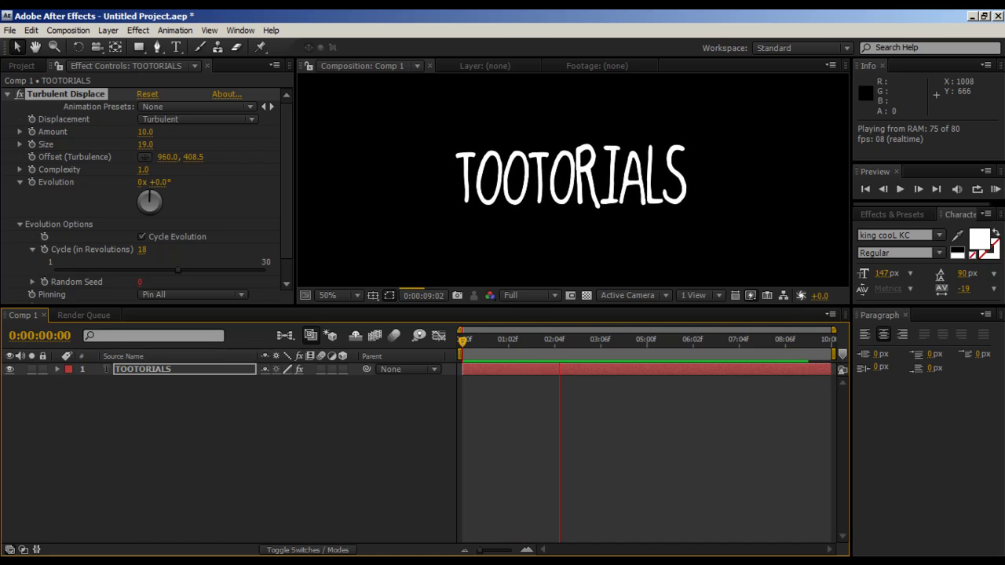
{"action": "key", "text": "alt+Tab"}
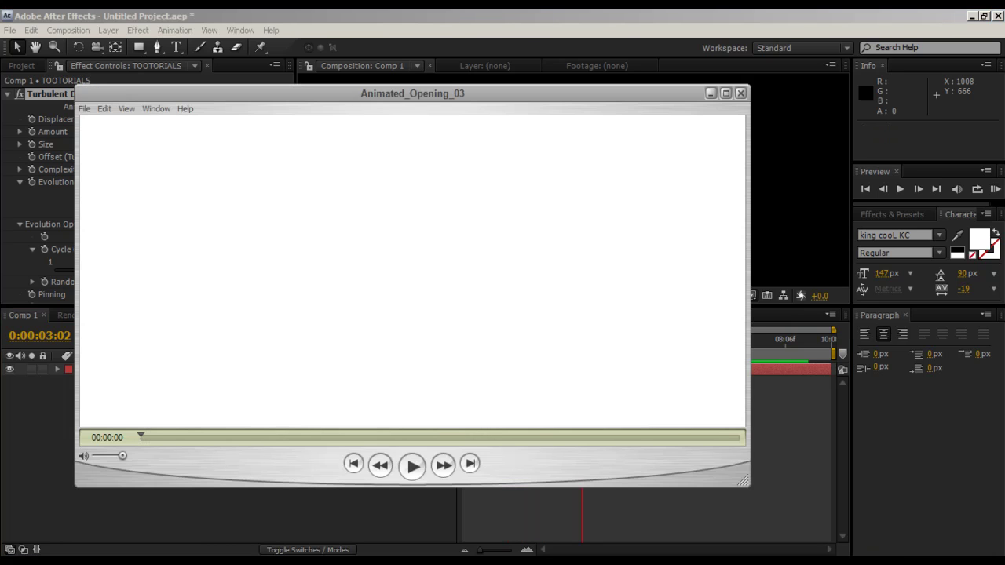
{"action": "left_click_drag", "start_coordinate": [141, 436], "coordinate": [242, 436]}
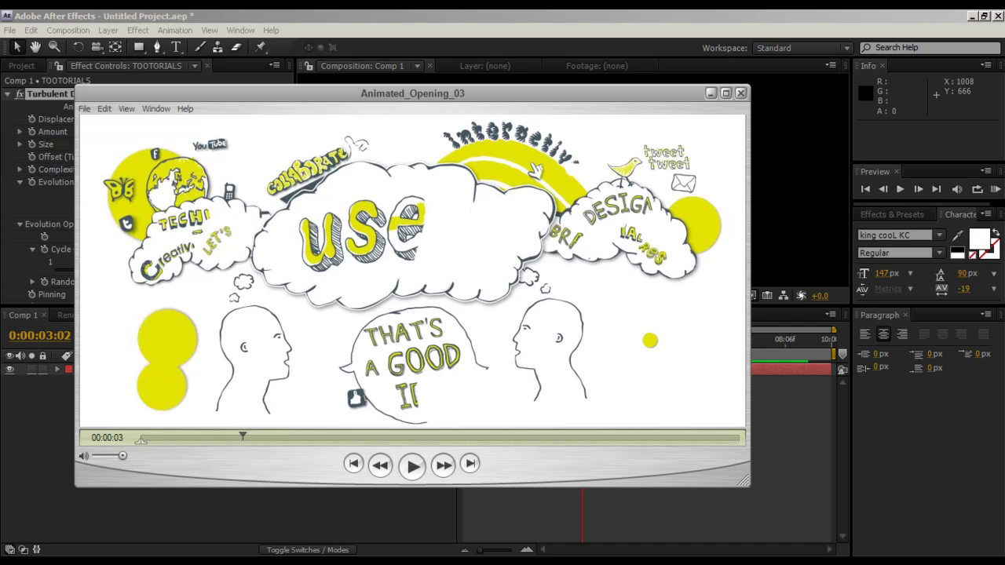
{"action": "left_click_drag", "start_coordinate": [242, 437], "coordinate": [275, 436]}
{"action": "key", "text": "space"}
{"action": "key", "text": "space"}
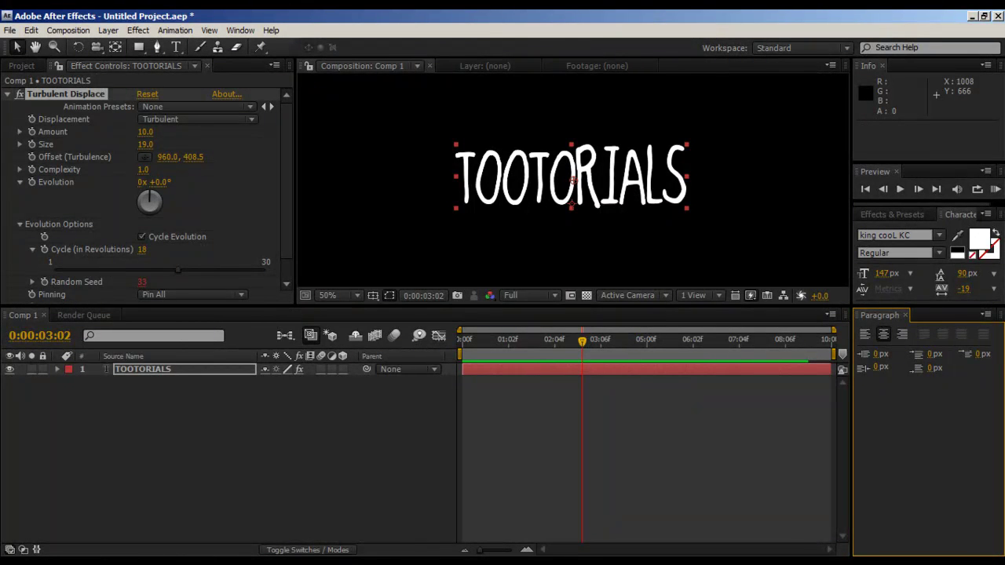
Replay the RAM preview of the wobbling TOOTORIALS text and clear the layer selection
{"action": "key", "text": "KP_0"}
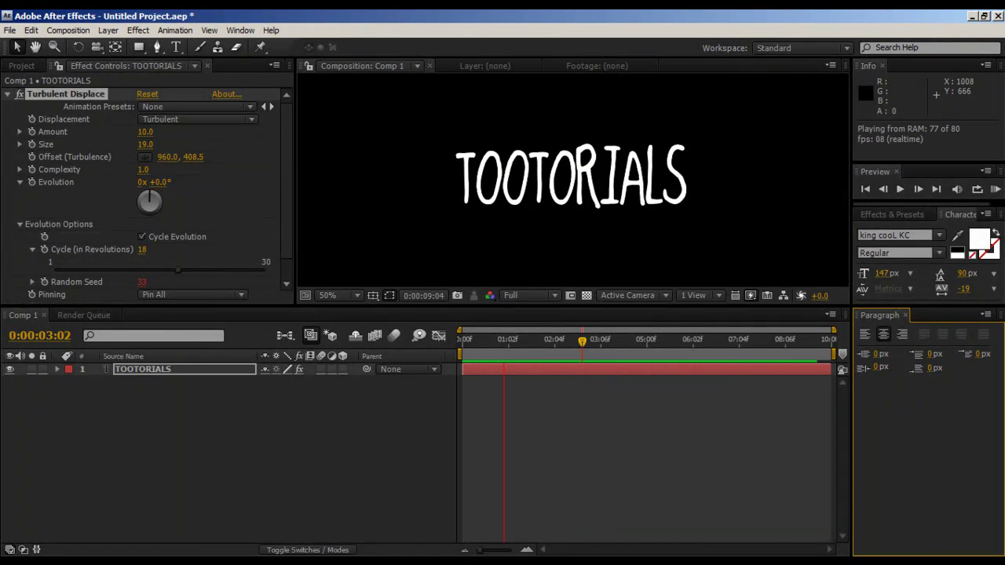
{"action": "key", "text": "space"}
{"action": "key", "text": "ctrl+shift+a"}
Set the composition's frame rate to 23.976 frames per second and preview the text animation at that rate
{"action": "left_click", "coordinate": [69, 29]}
{"action": "left_click", "coordinate": [97, 64]}
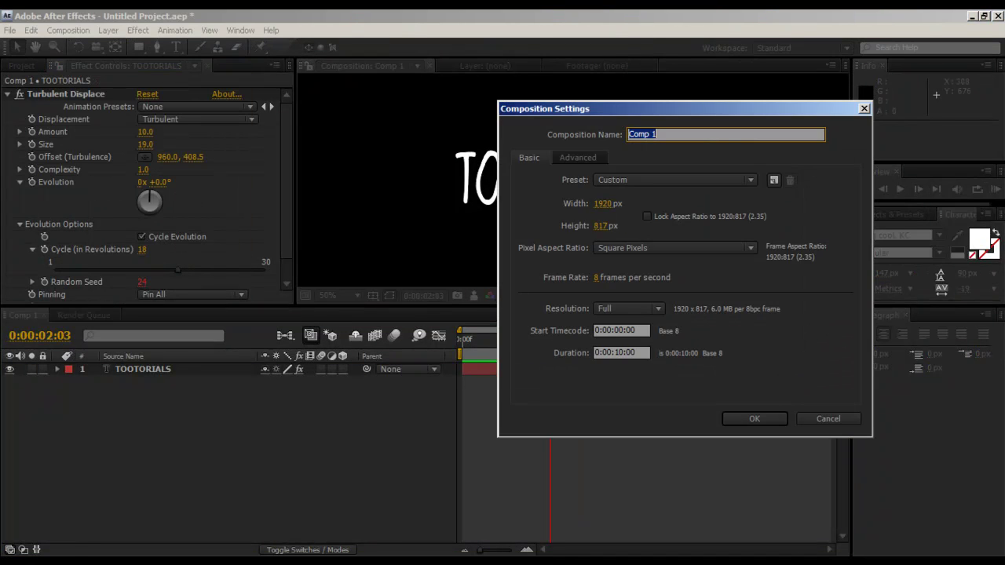
{"action": "left_click", "coordinate": [595, 277]}
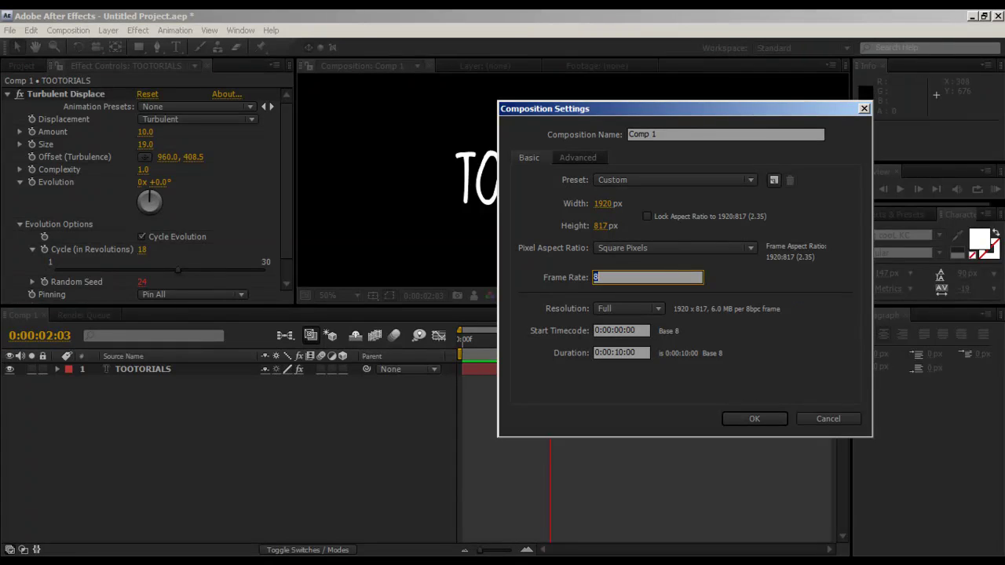
{"action": "type", "text": "23.976"}
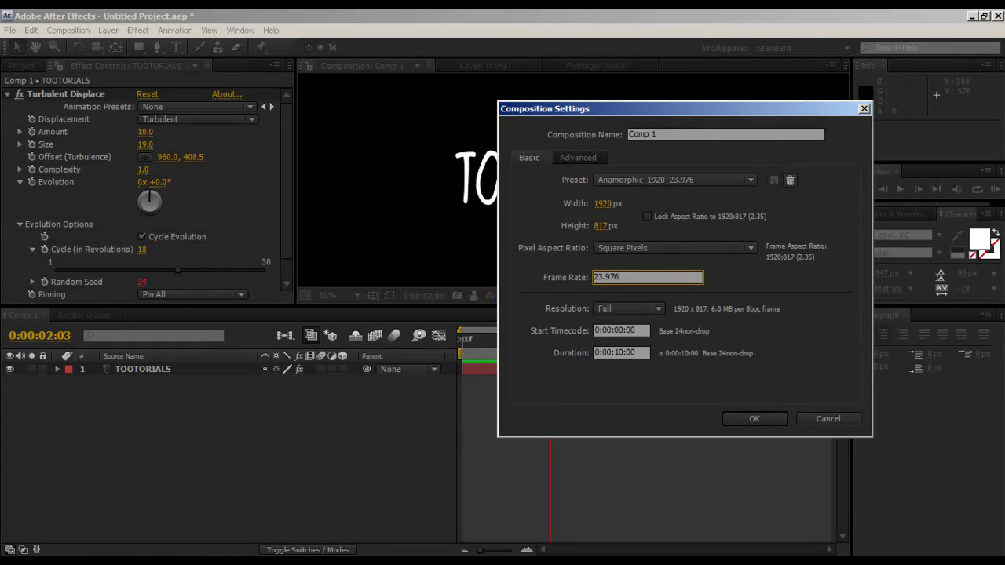
{"action": "key", "text": "Return"}
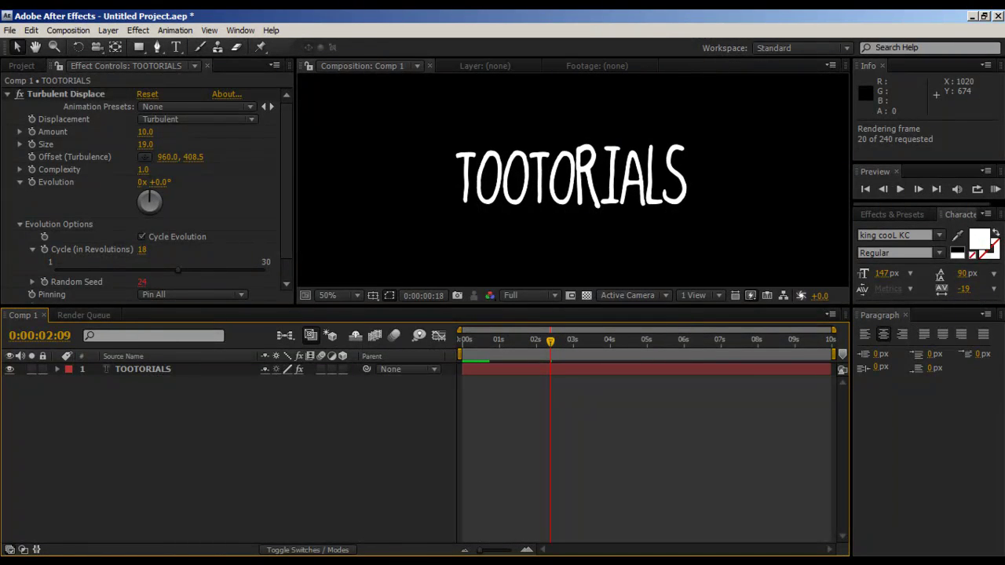
{"action": "key", "text": "space"}
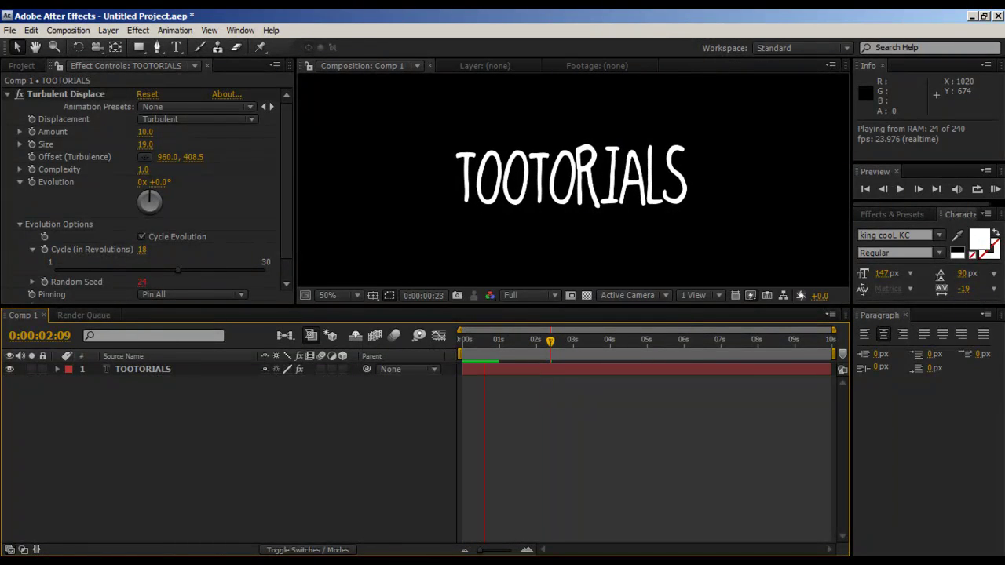
{"action": "key", "text": "space"}
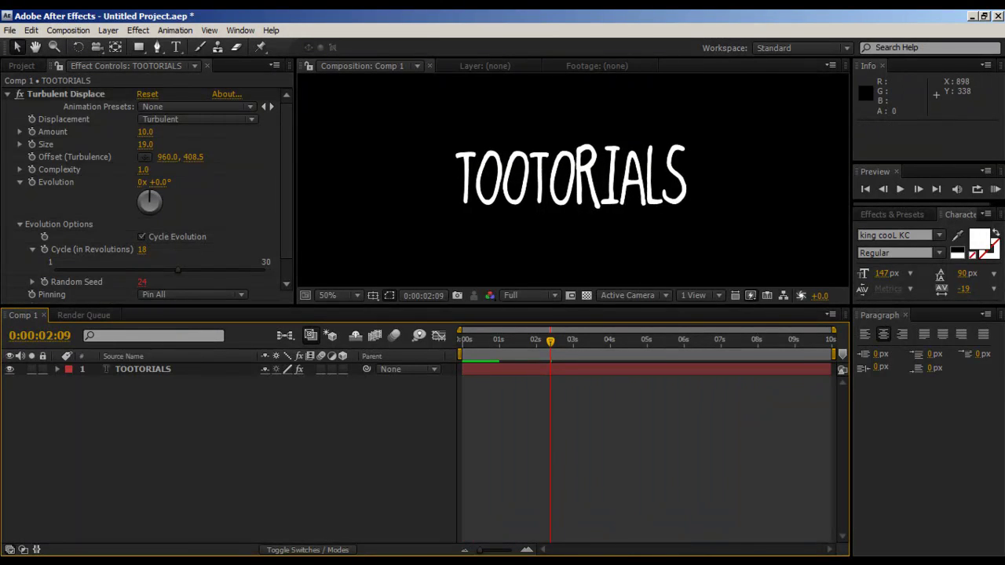
Set Comp 1's frame rate to 8 frames per second in its composition settings
{"action": "key", "text": "ctrl+k"}
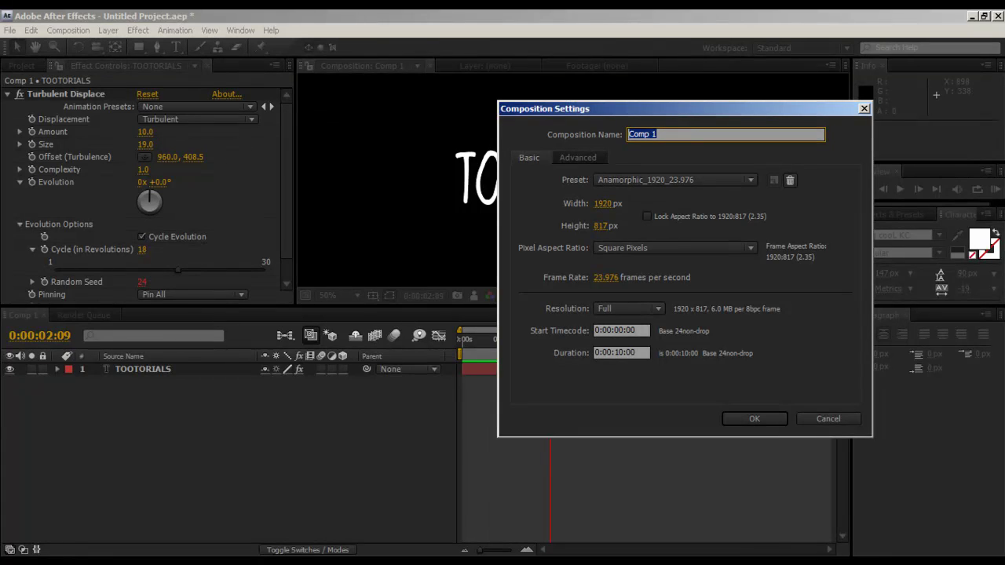
{"action": "left_click", "coordinate": [605, 277]}
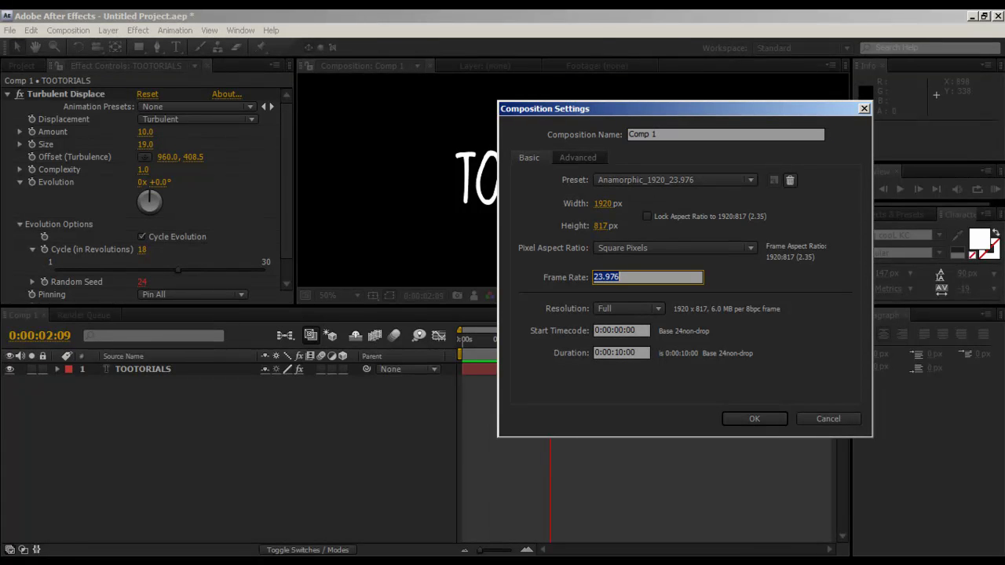
{"action": "type", "text": "8"}
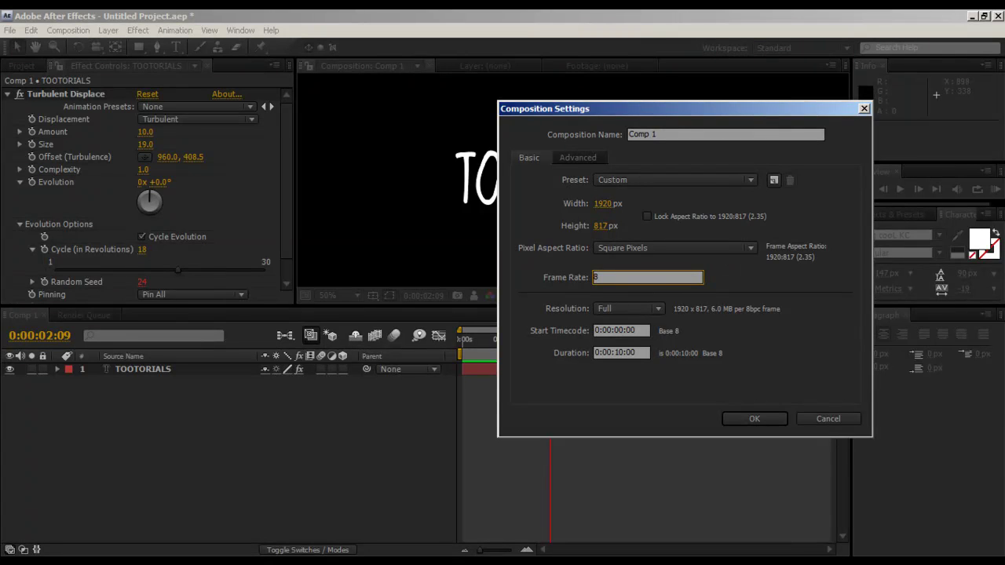
{"action": "key", "text": "Return"}
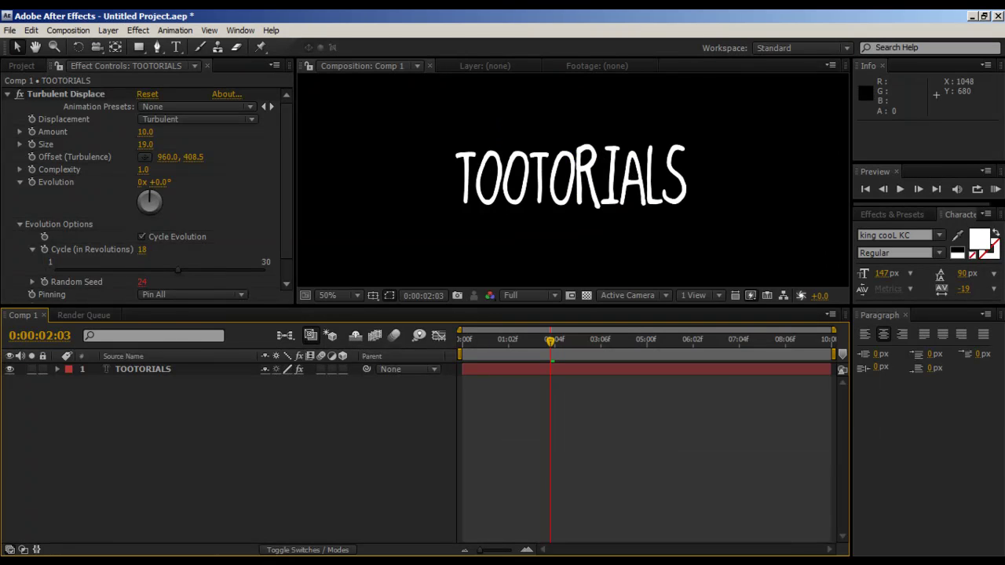
Create a new composition, Comp 2, at 23.976 frames per second and nest Comp 1 inside it
{"action": "left_click", "coordinate": [22, 65]}
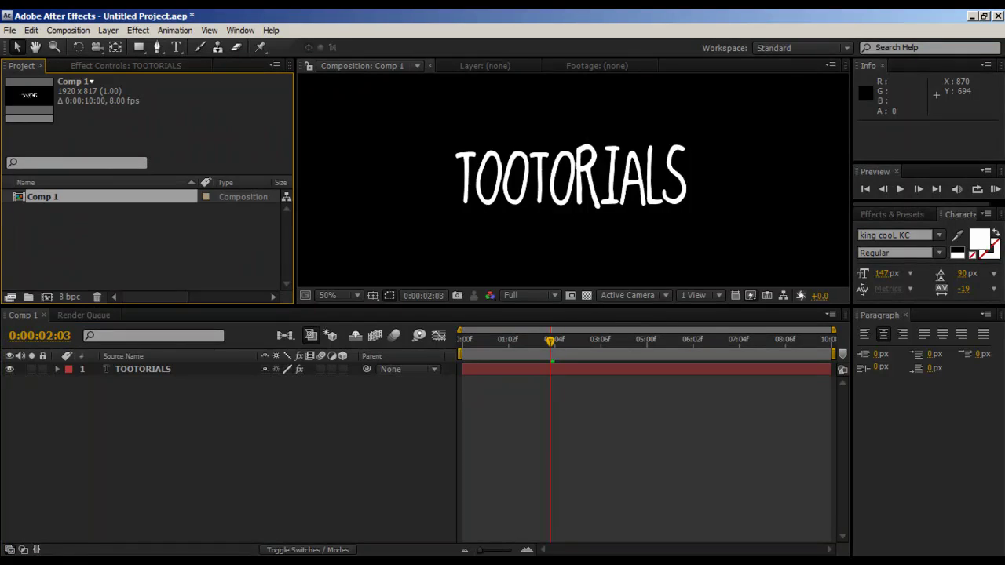
{"action": "right_click", "coordinate": [78, 228]}
{"action": "left_click", "coordinate": [106, 234]}
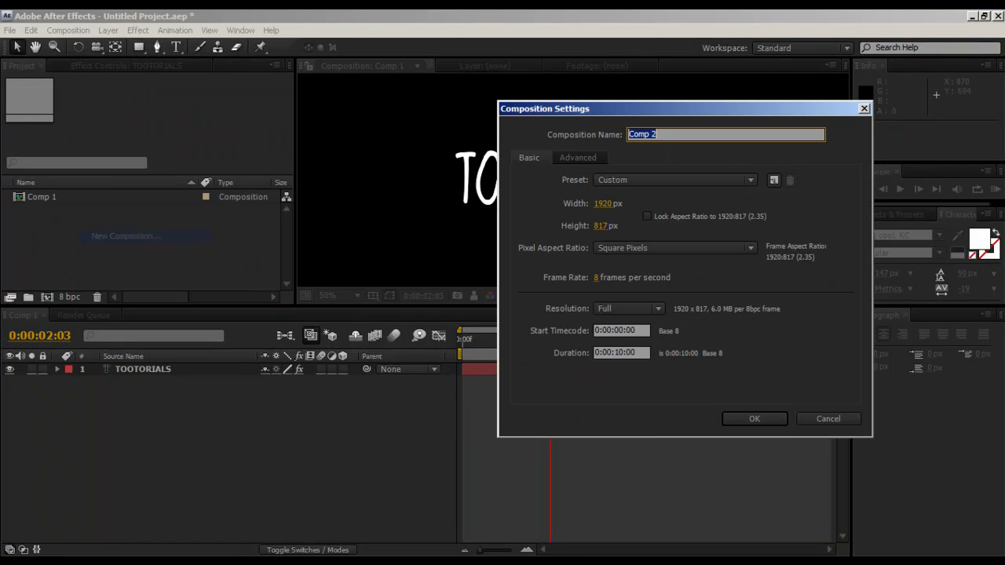
{"action": "left_click", "coordinate": [596, 277]}
{"action": "type", "text": "23.976"}
{"action": "key", "text": "Return"}
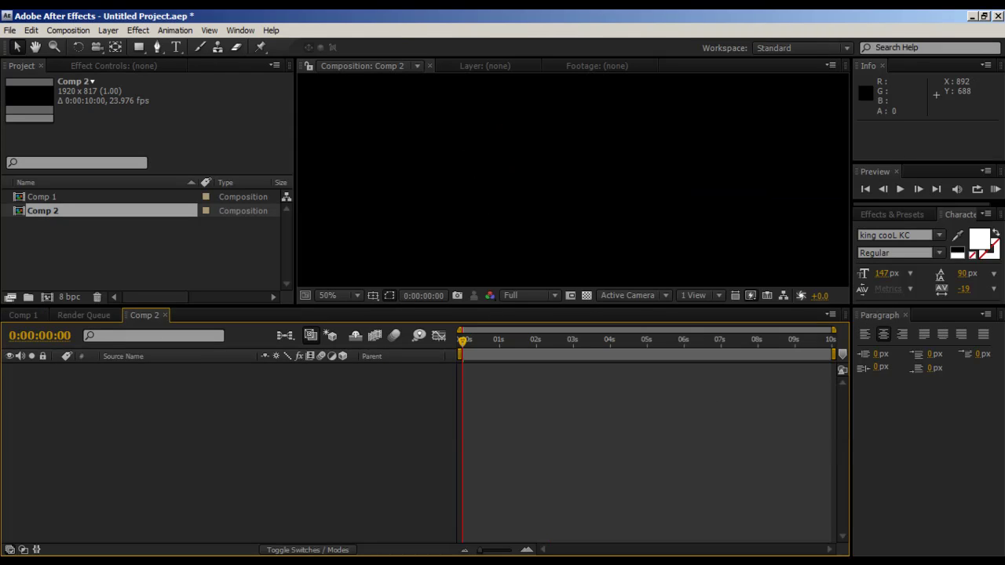
{"action": "left_click", "coordinate": [41, 196]}
{"action": "left_click_drag", "start_coordinate": [41, 196], "coordinate": [574, 179]}
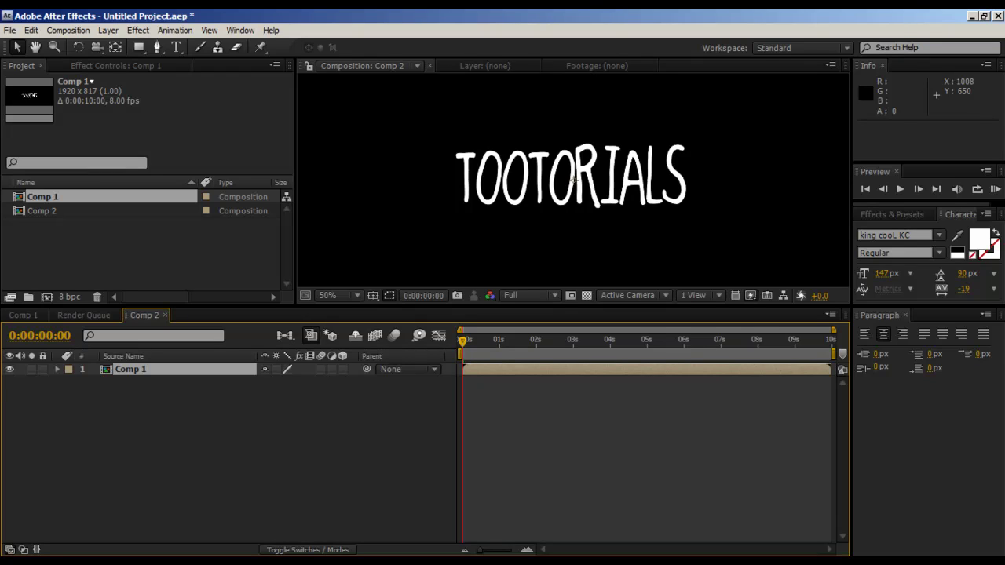
Delete Comp 2 from the project and return to Comp 1's timeline
{"action": "key", "text": "Delete"}
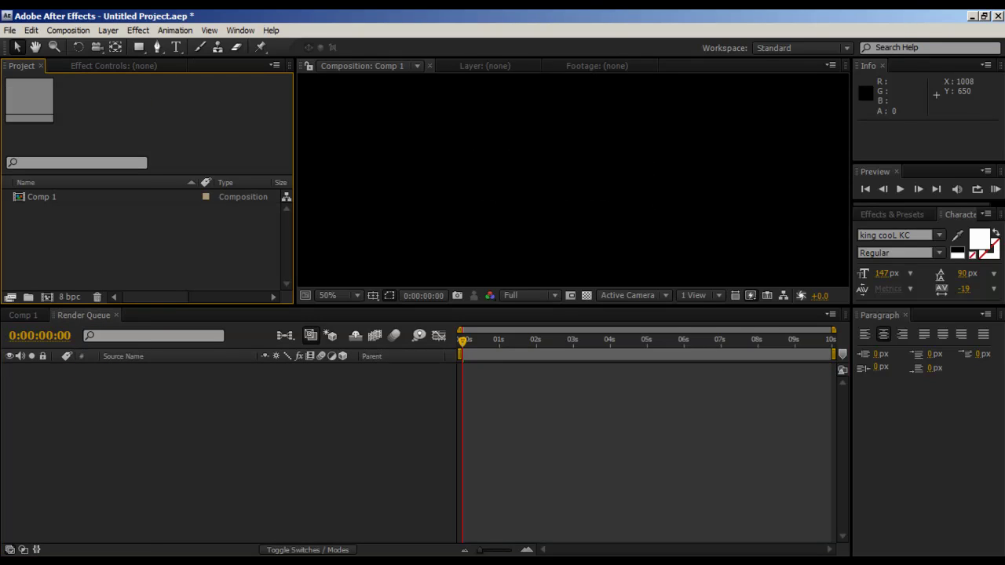
{"action": "key", "text": "ctrl+z"}
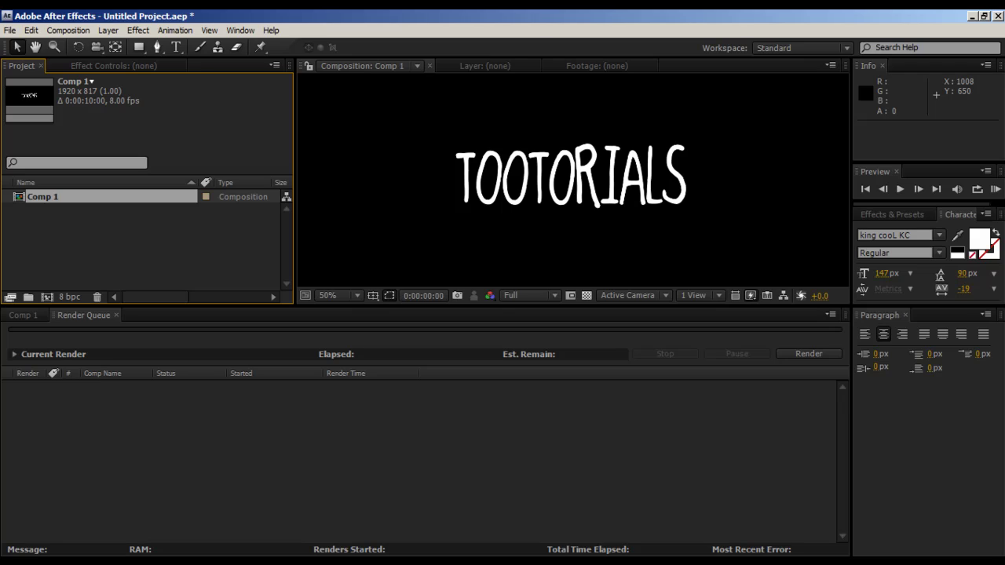
{"action": "left_click", "coordinate": [23, 314]}
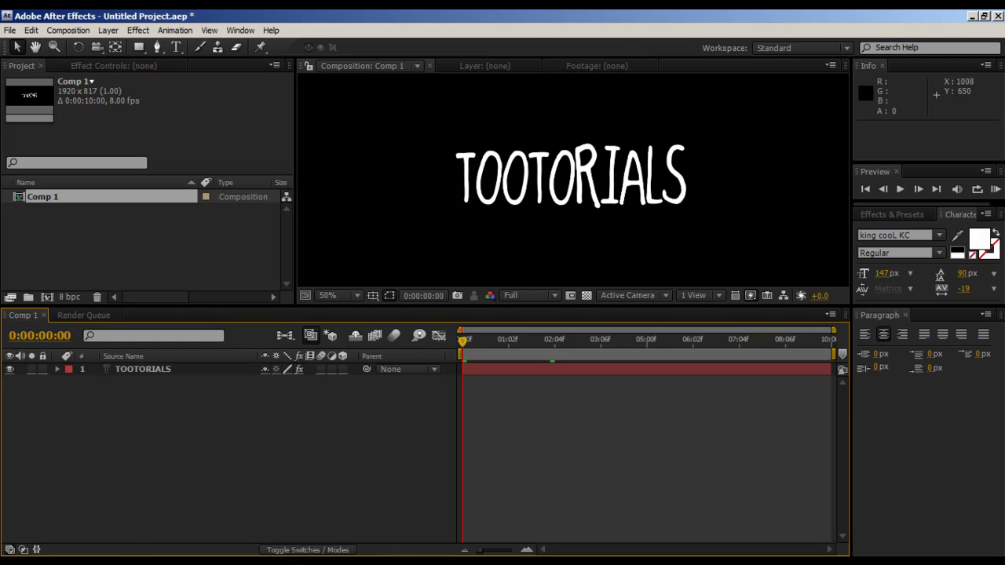
Activate the Pen tool and select the TOOTORIALS layer as the target for a mask
{"action": "key", "text": "period"}
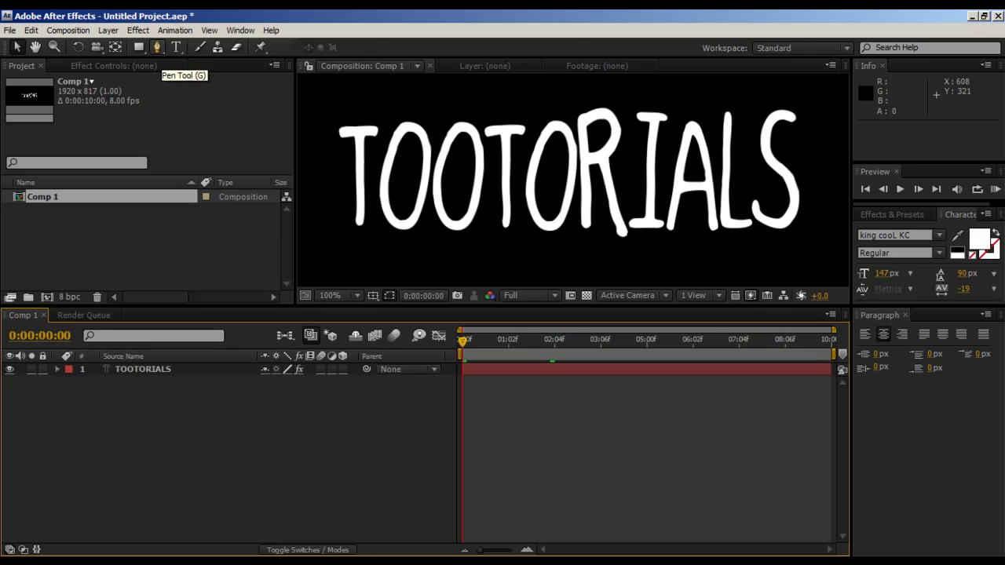
{"action": "left_click", "coordinate": [157, 47]}
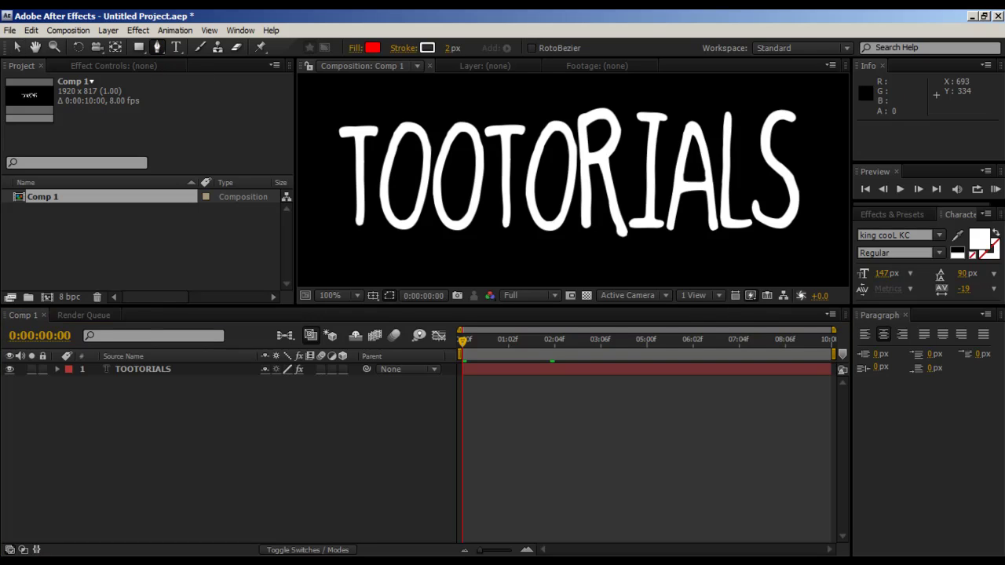
{"action": "left_click_drag", "start_coordinate": [363, 122], "coordinate": [503, 116]}
{"action": "scroll", "coordinate": [504, 117], "scroll_direction": "up", "scroll_amount": 1}
{"action": "left_click_drag", "start_coordinate": [389, 95], "coordinate": [454, 110]}
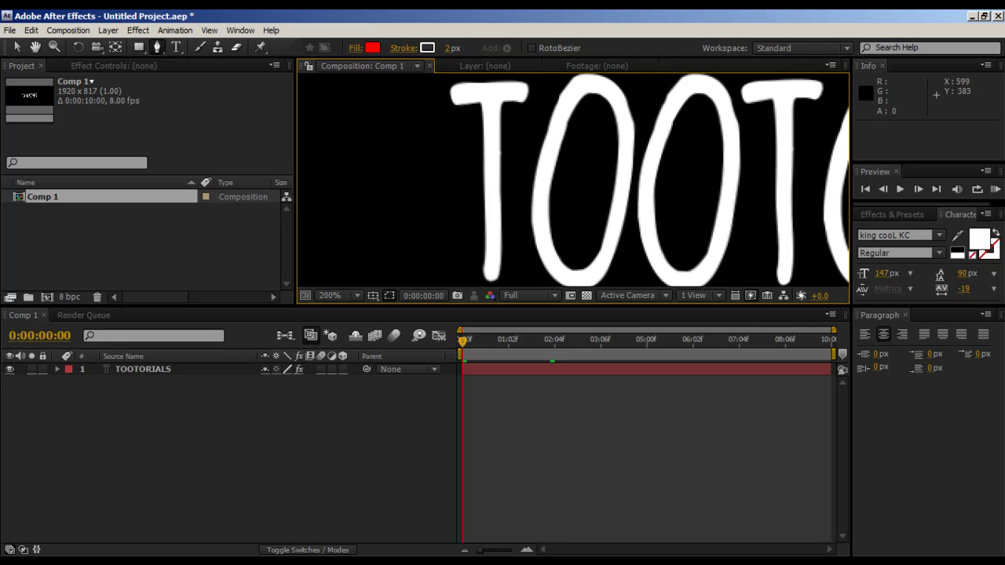
{"action": "key", "text": "g"}
{"action": "left_click", "coordinate": [143, 369]}
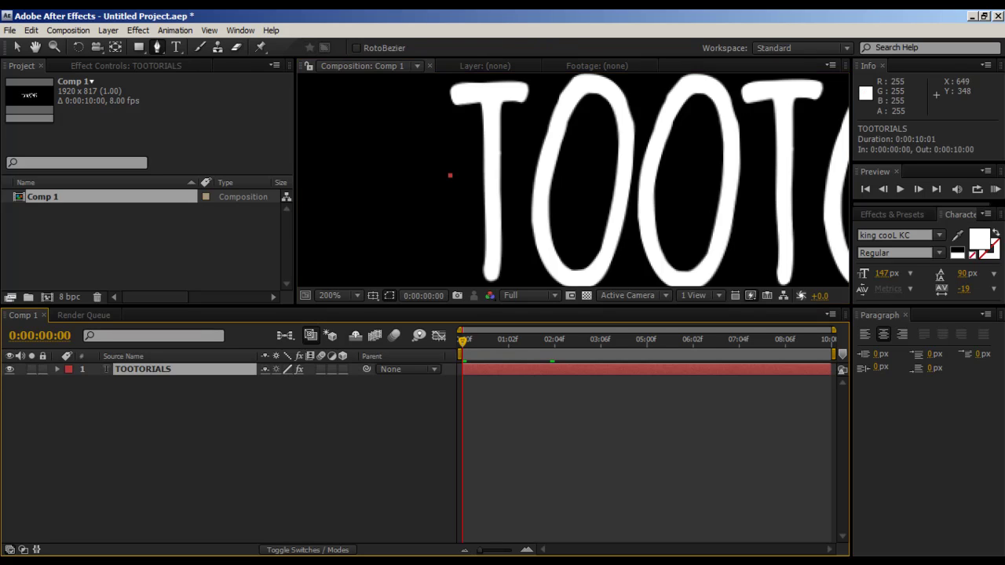
In an enlarged composition view, trace the first T's crossbar and stem with a mask path, looping outside the letter between strokes
{"action": "key", "text": "backslash"}
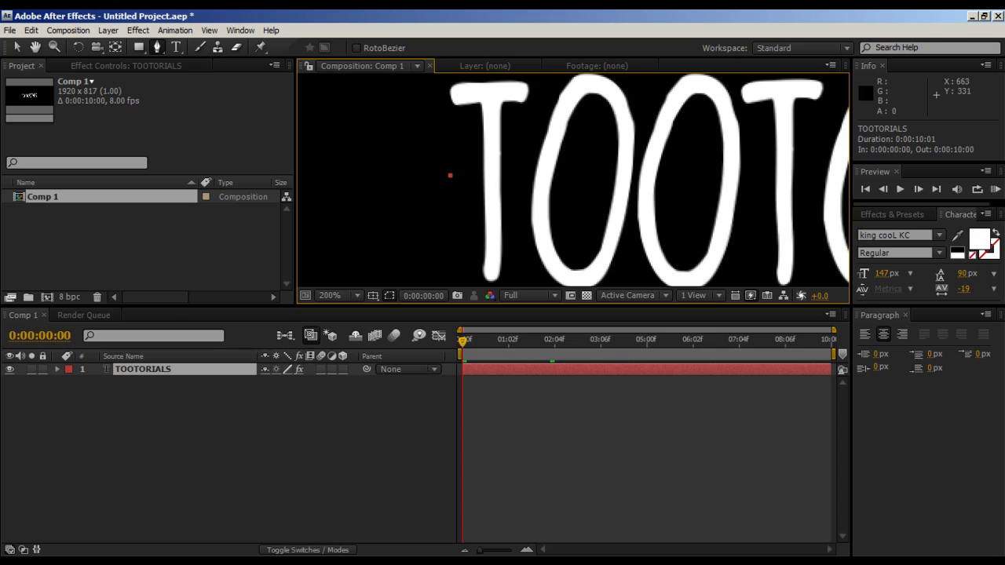
{"action": "key", "text": "grave"}
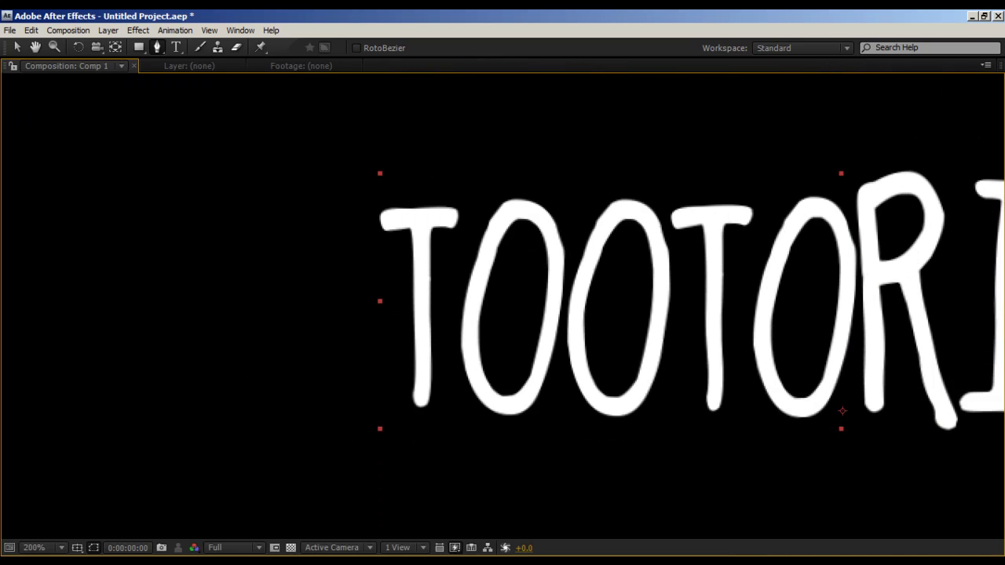
{"action": "key", "text": "comma"}
{"action": "left_click_drag", "start_coordinate": [503, 305], "coordinate": [405, 278]}
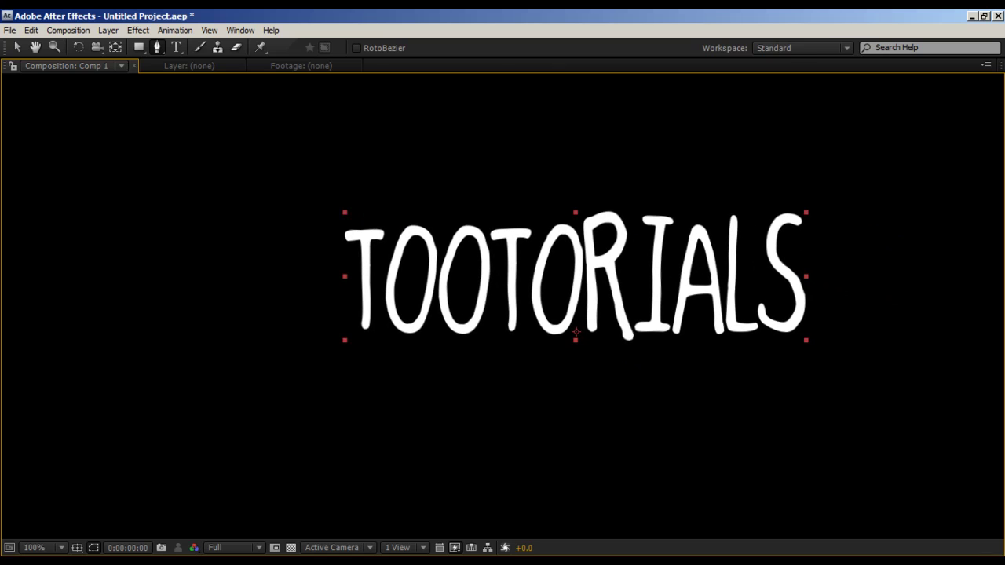
{"action": "key", "text": "period"}
{"action": "left_click_drag", "start_coordinate": [502, 305], "coordinate": [691, 357]}
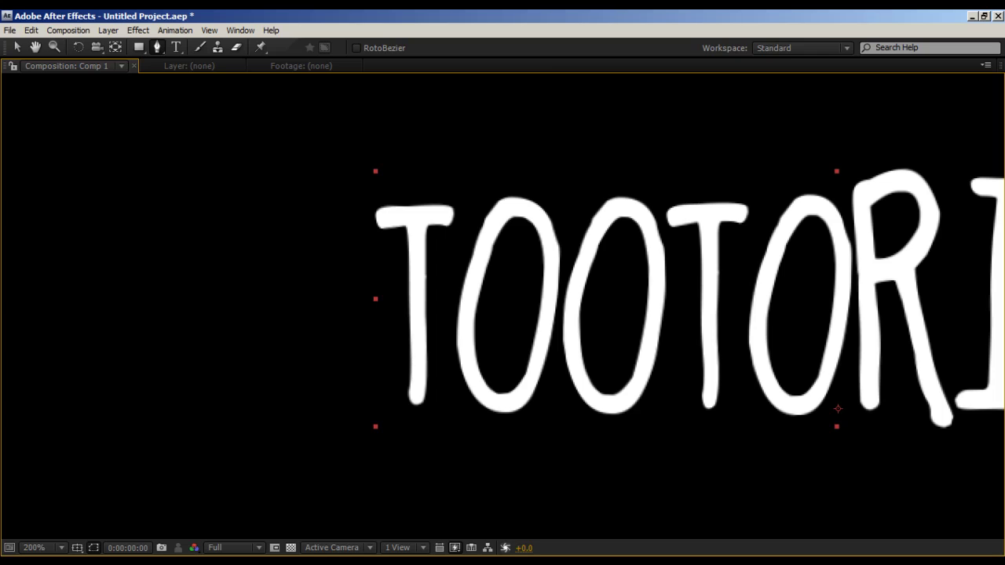
{"action": "left_click", "coordinate": [372, 217]}
{"action": "left_click", "coordinate": [463, 215]}
{"action": "left_click", "coordinate": [464, 153]}
{"action": "left_click", "coordinate": [423, 151]}
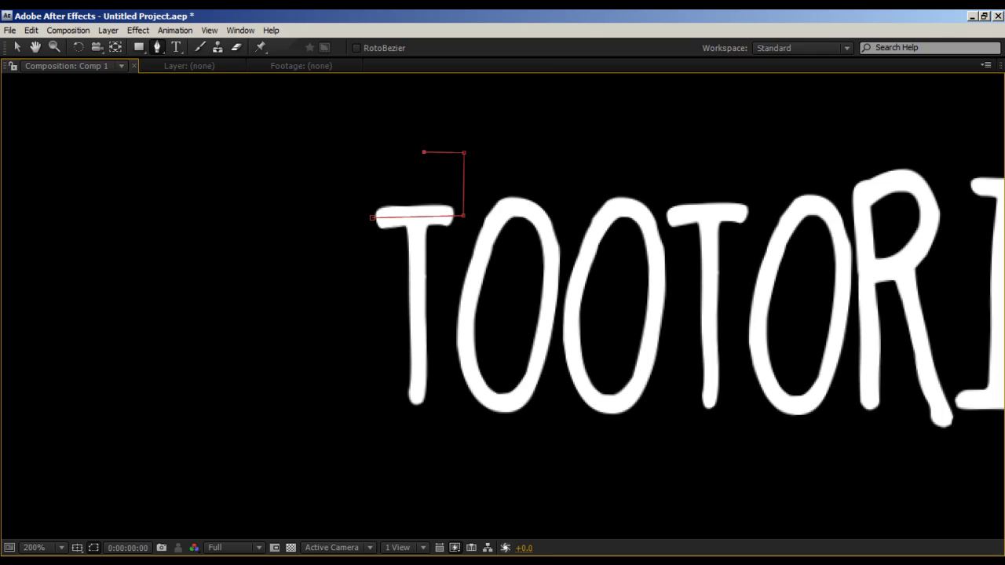
{"action": "left_click", "coordinate": [416, 201]}
{"action": "left_click", "coordinate": [418, 419]}
{"action": "left_click", "coordinate": [497, 432]}
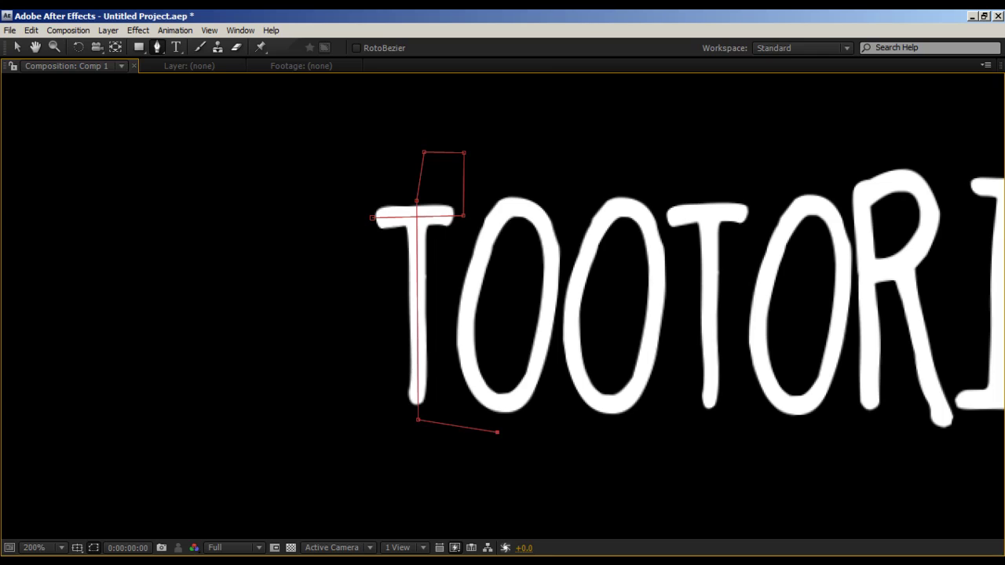
Continue the mask path around the first O with curved points that follow the middle of its outline
{"action": "left_click", "coordinate": [499, 401]}
{"action": "left_click_drag", "start_coordinate": [474, 375], "coordinate": [462, 343]}
{"action": "left_click_drag", "start_coordinate": [477, 256], "coordinate": [483, 243]}
{"action": "left_click_drag", "start_coordinate": [516, 205], "coordinate": [540, 209]}
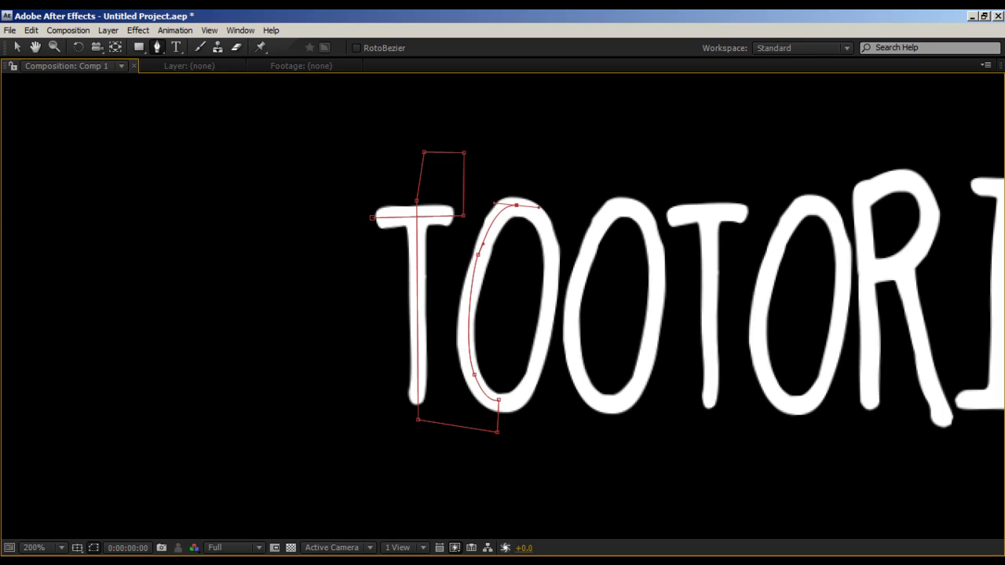
{"action": "left_click_drag", "start_coordinate": [551, 259], "coordinate": [548, 273]}
{"action": "left_click_drag", "start_coordinate": [526, 391], "coordinate": [514, 408]}
{"action": "key", "text": "ctrl+z"}
{"action": "left_click_drag", "start_coordinate": [539, 350], "coordinate": [535, 360]}
{"action": "left_click_drag", "start_coordinate": [515, 400], "coordinate": [522, 397]}
{"action": "left_click", "coordinate": [493, 404]}
Extend the mask path through the remaining letters to the end of the S, then restore the full workspace layout
{"action": "left_click", "coordinate": [504, 473]}
{"action": "left_click", "coordinate": [615, 466]}
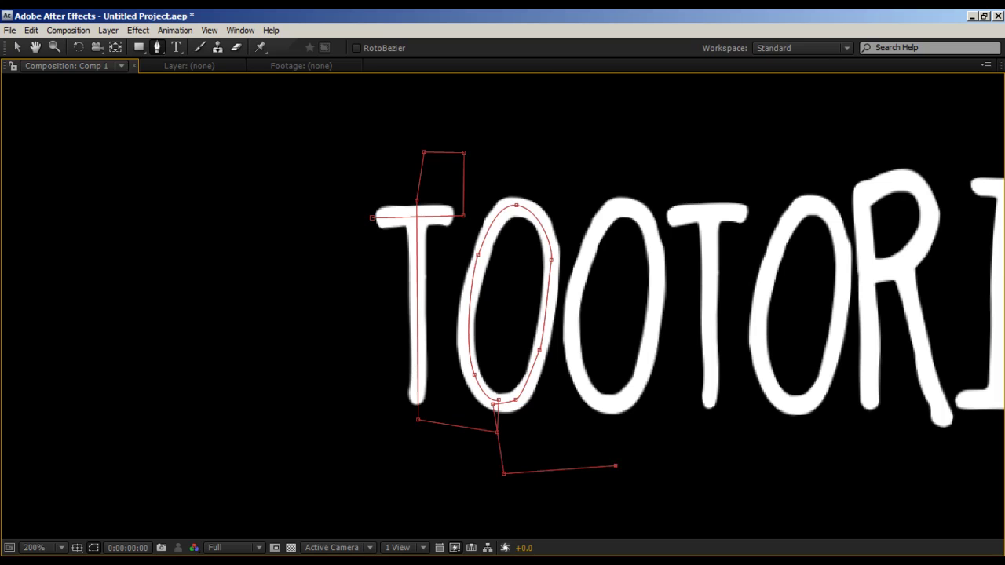
{"action": "left_click_drag", "start_coordinate": [615, 467], "coordinate": [503, 465]}
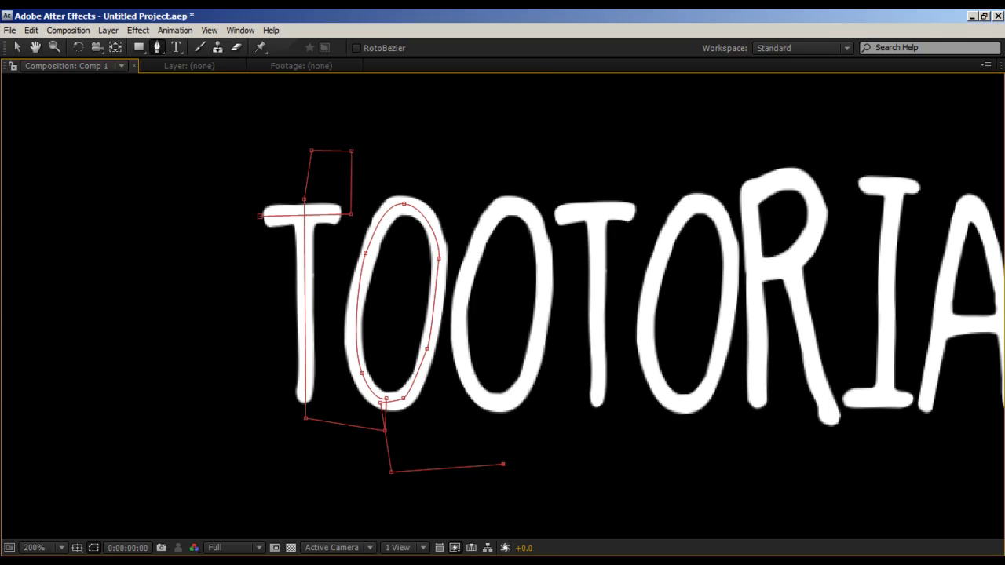
{"action": "left_click", "coordinate": [380, 156]}
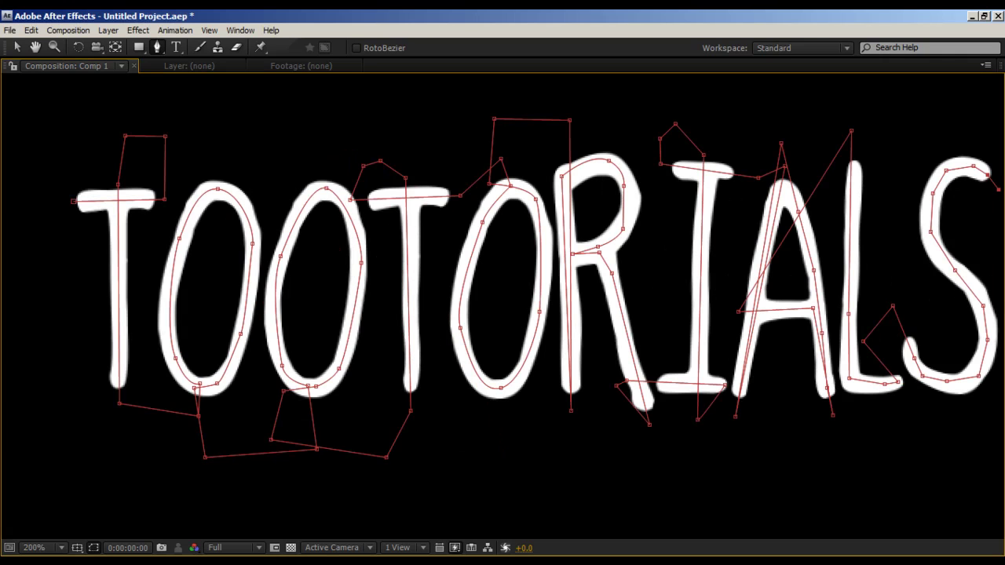
{"action": "key", "text": "comma"}
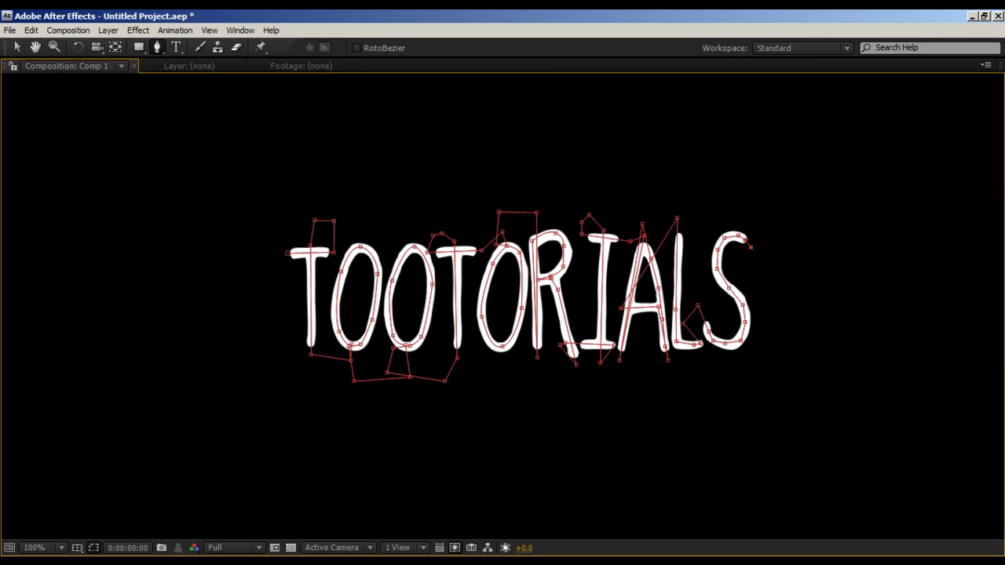
{"action": "key", "text": "grave"}
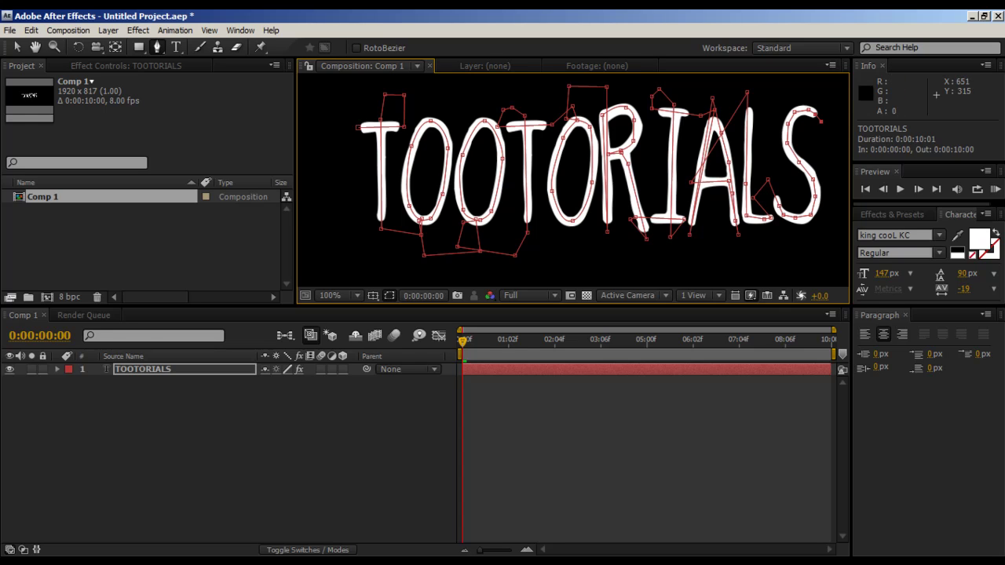
Apply the Stroke effect from the Generate category to the TOOTORIALS layer
{"action": "left_click", "coordinate": [138, 30]}
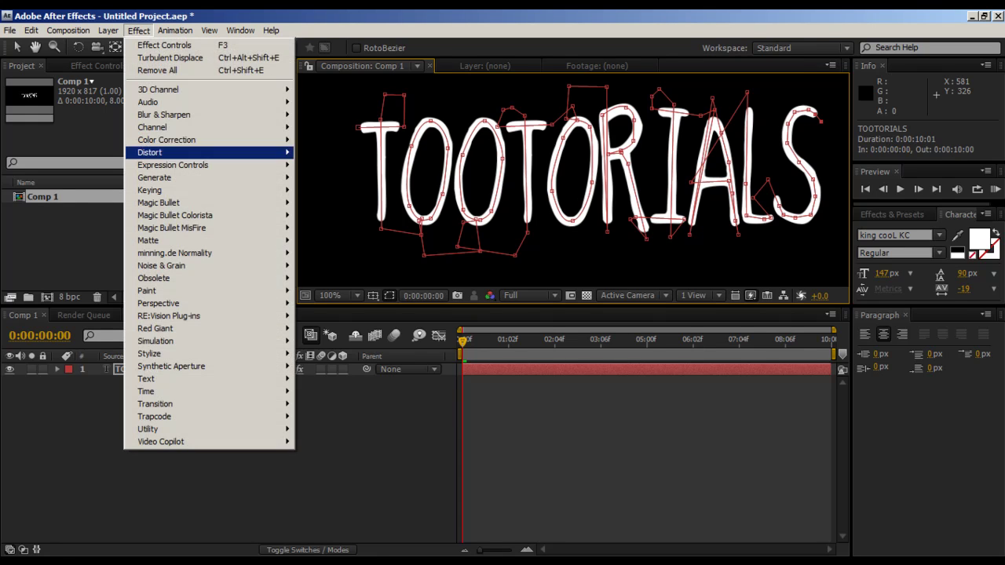
{"action": "mouse_move", "coordinate": [157, 177]}
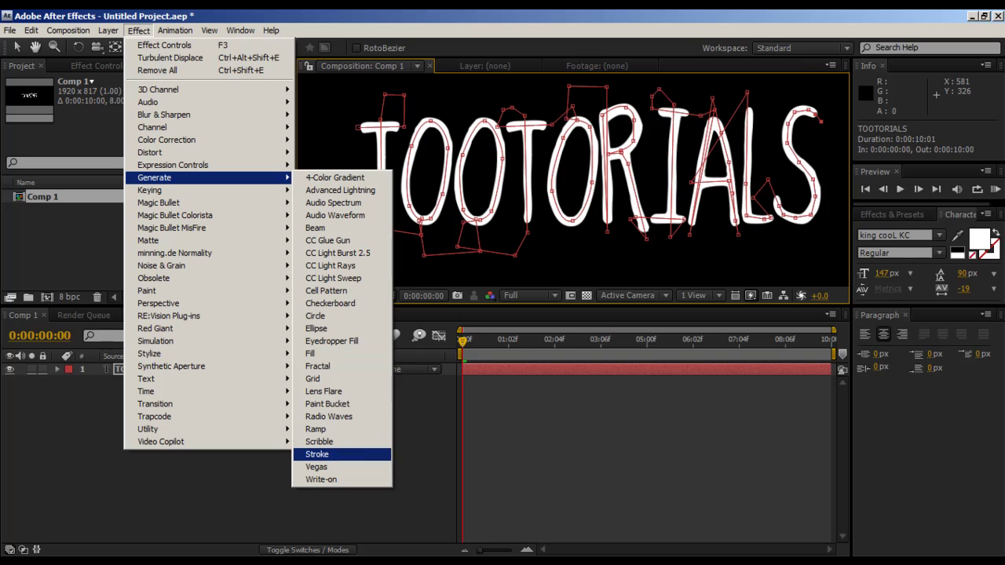
{"action": "left_click", "coordinate": [317, 453]}
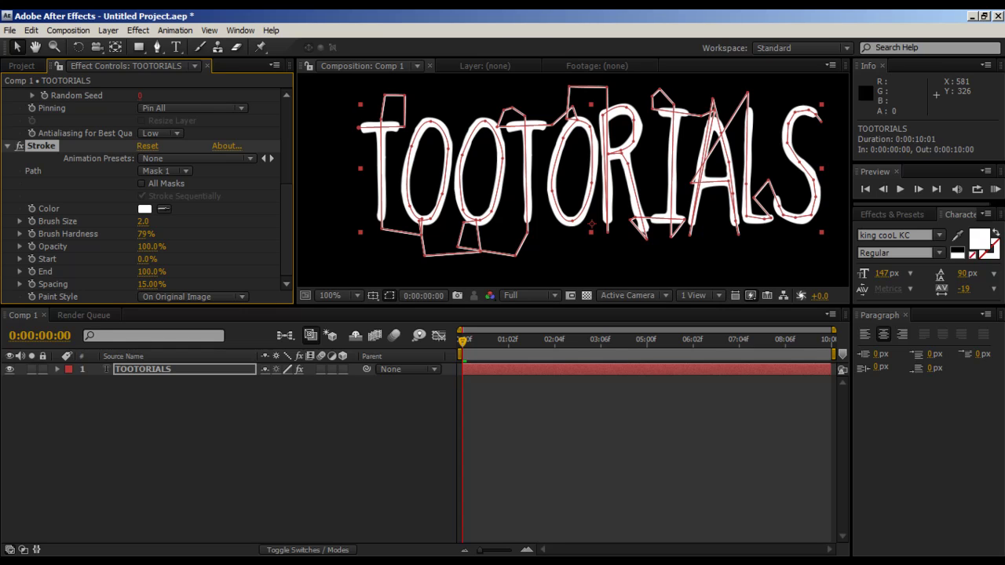
Check the Stroke effect's Path choices and try its All Masks option
{"action": "left_click", "coordinate": [164, 170]}
{"action": "left_click", "coordinate": [163, 170]}
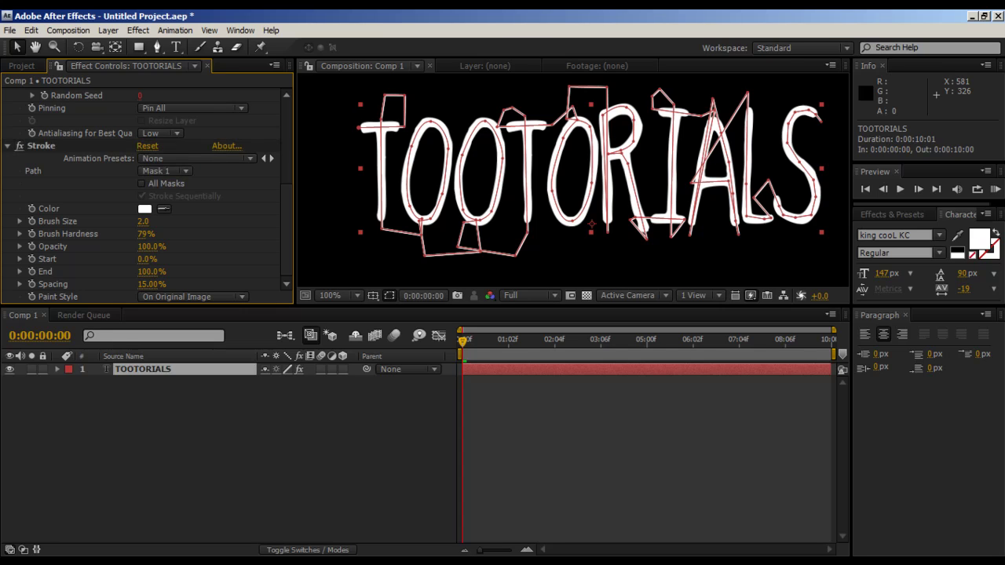
{"action": "left_click", "coordinate": [163, 170]}
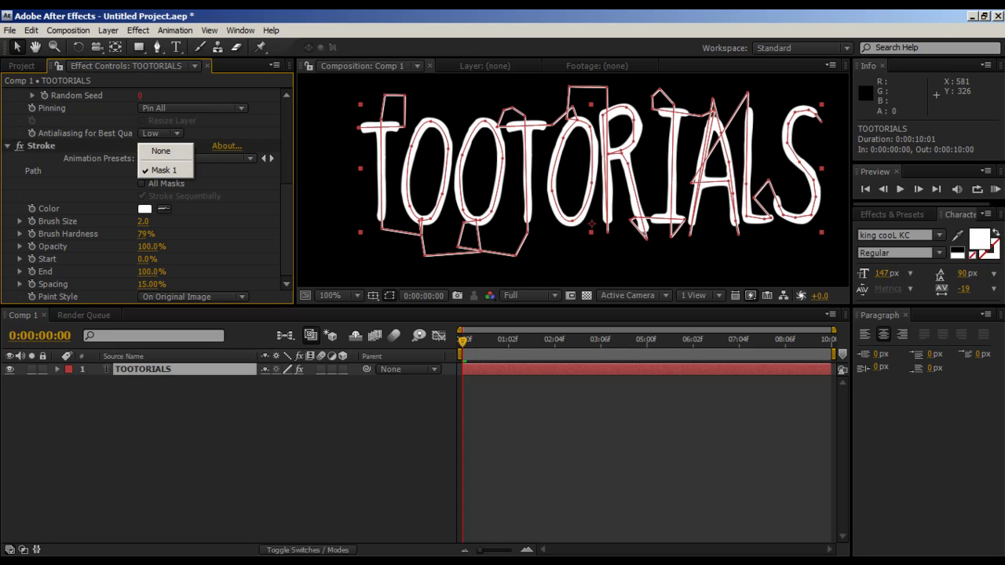
{"action": "left_click", "coordinate": [142, 183]}
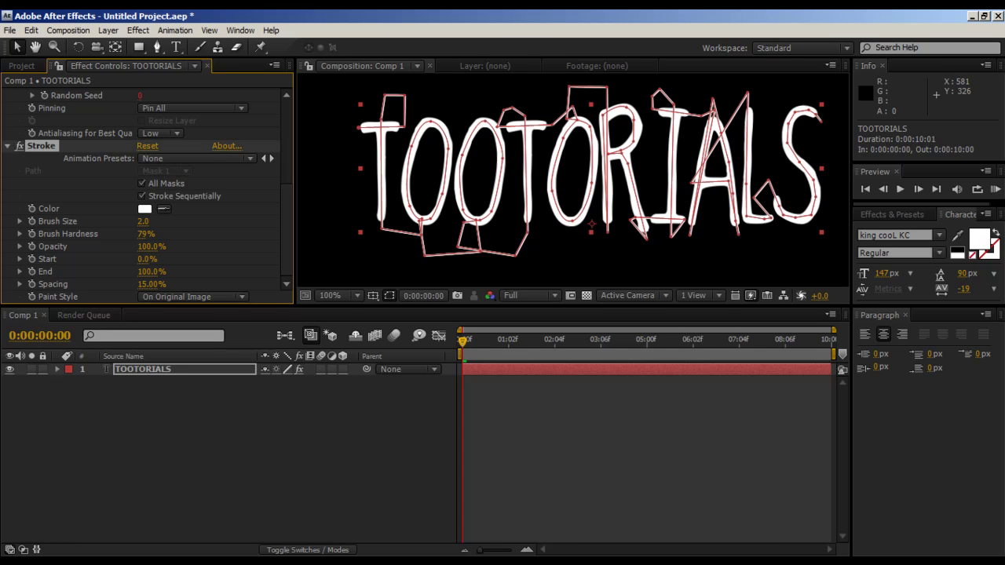
{"action": "left_click", "coordinate": [142, 183]}
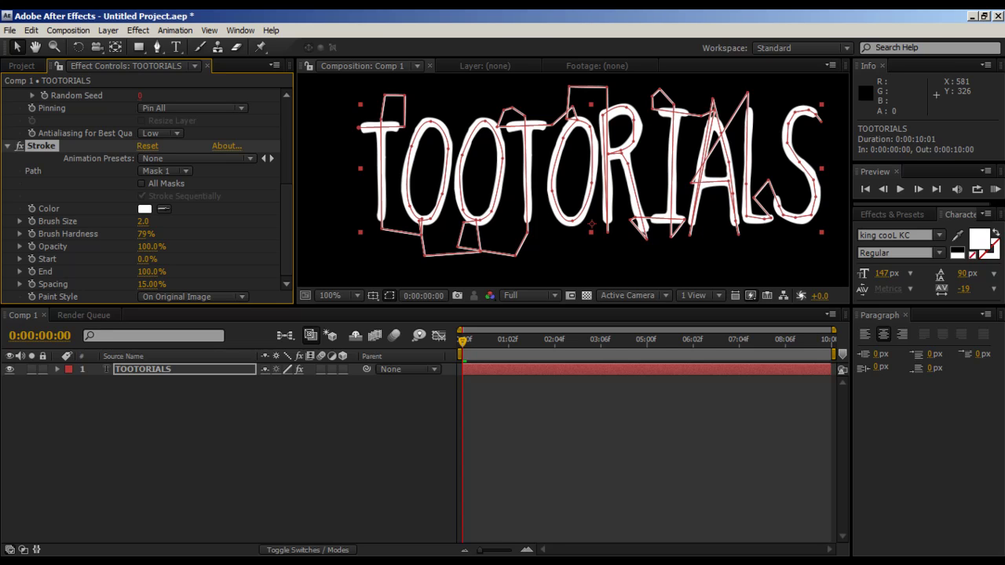
Set the Stroke effect's color to pure red, FF0000
{"action": "left_click", "coordinate": [145, 208]}
{"action": "left_click", "coordinate": [491, 213]}
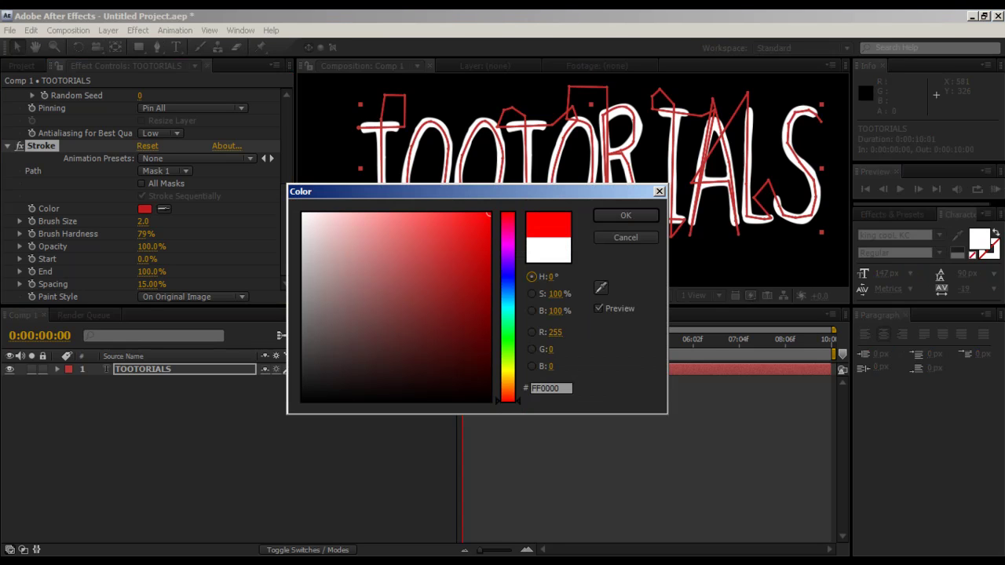
{"action": "left_click", "coordinate": [627, 215]}
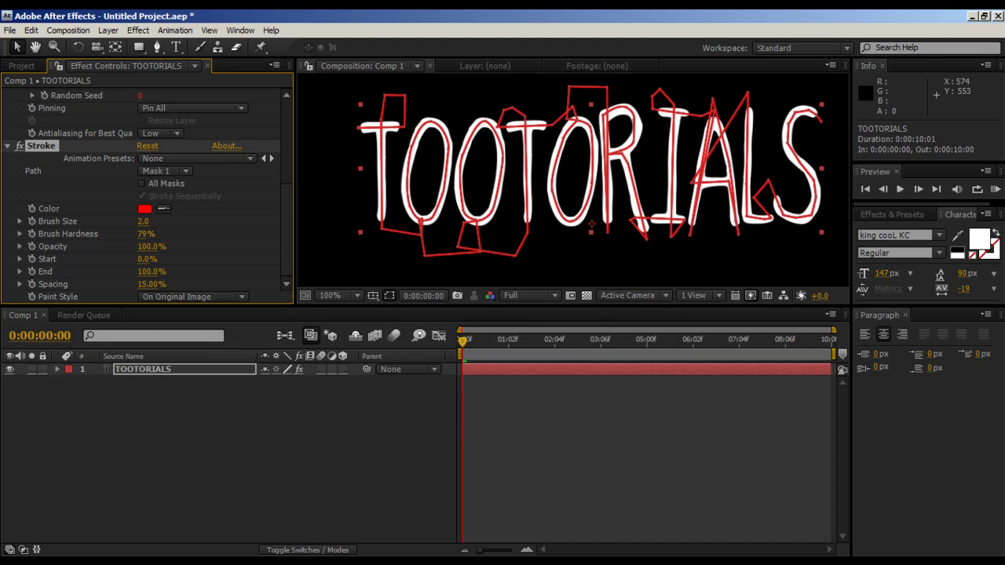
Set the Stroke brush size to 11 so it covers the letters, and nudge the mask point at the foot of the R
{"action": "mouse_move", "coordinate": [143, 221]}
{"action": "left_mouse_down"}
{"action": "mouse_move", "coordinate": [254, 220]}
{"action": "mouse_move", "coordinate": [159, 221]}
{"action": "left_mouse_up"}
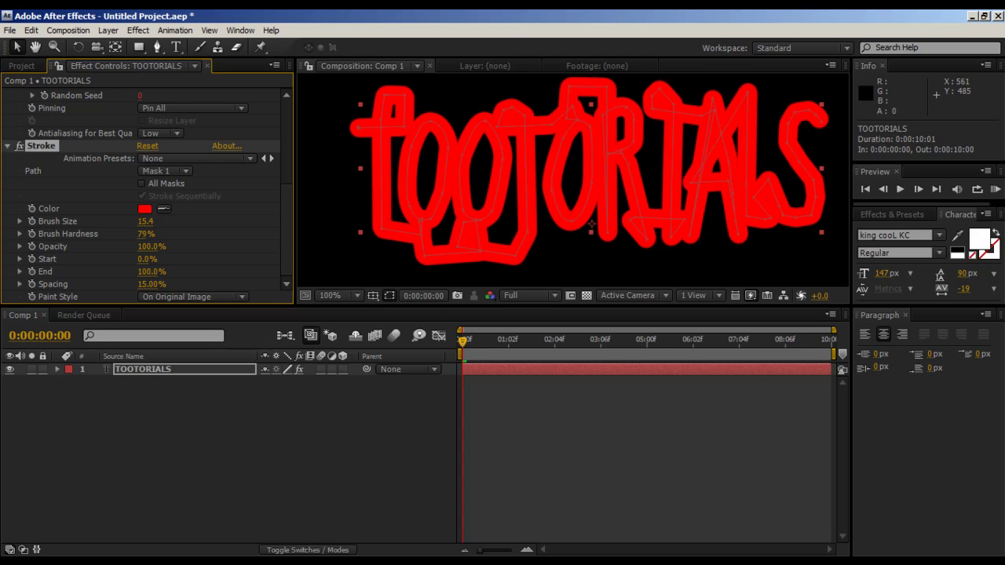
{"action": "left_click_drag", "start_coordinate": [146, 220], "coordinate": [145, 220]}
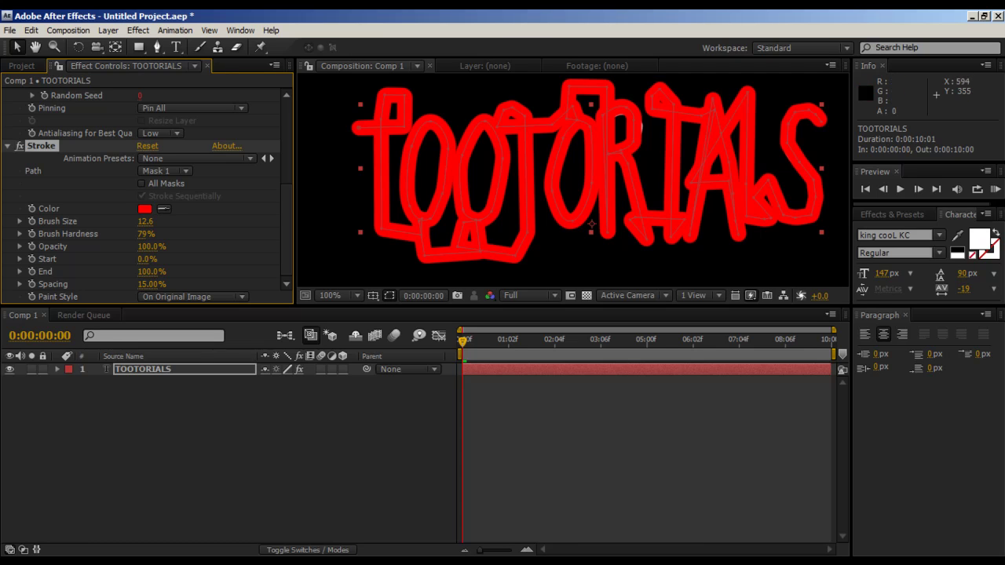
{"action": "left_click_drag", "start_coordinate": [145, 221], "coordinate": [138, 220]}
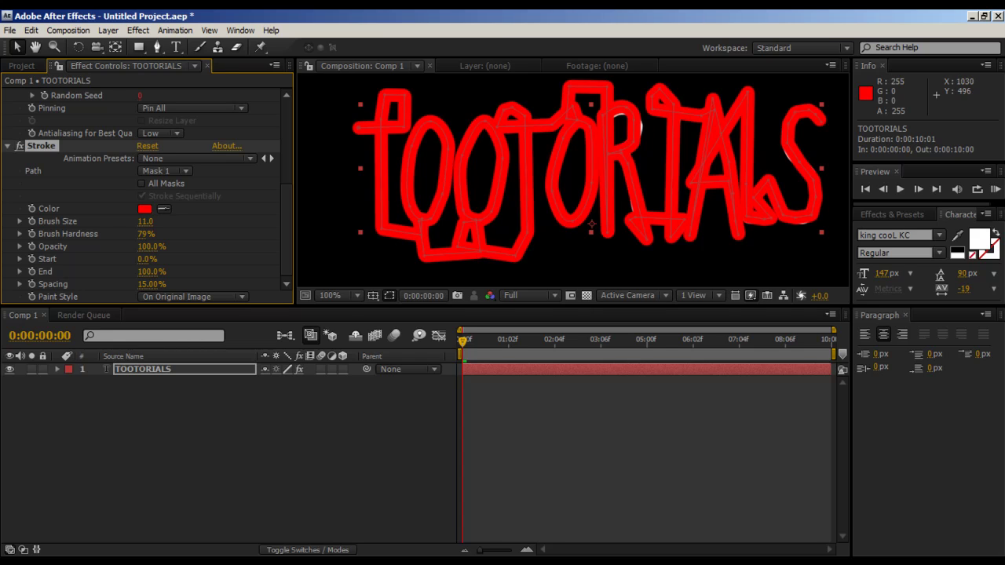
{"action": "left_click_drag", "start_coordinate": [646, 240], "coordinate": [644, 236]}
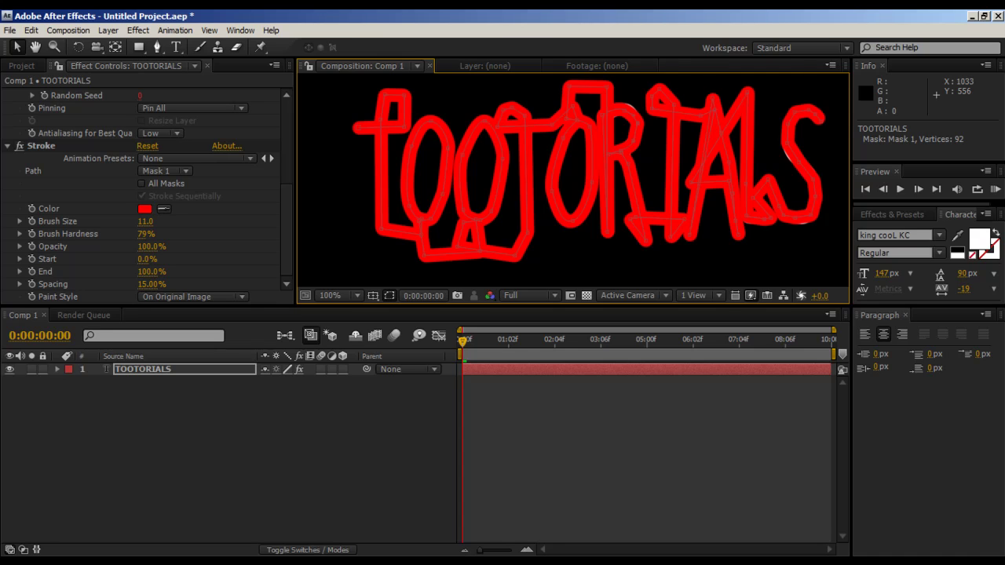
Change the Stroke paint style to Reveal Original Image
{"action": "mouse_move", "coordinate": [143, 259]}
{"action": "left_mouse_down"}
{"action": "mouse_move", "coordinate": [220, 259]}
{"action": "mouse_move", "coordinate": [140, 259]}
{"action": "left_mouse_up"}
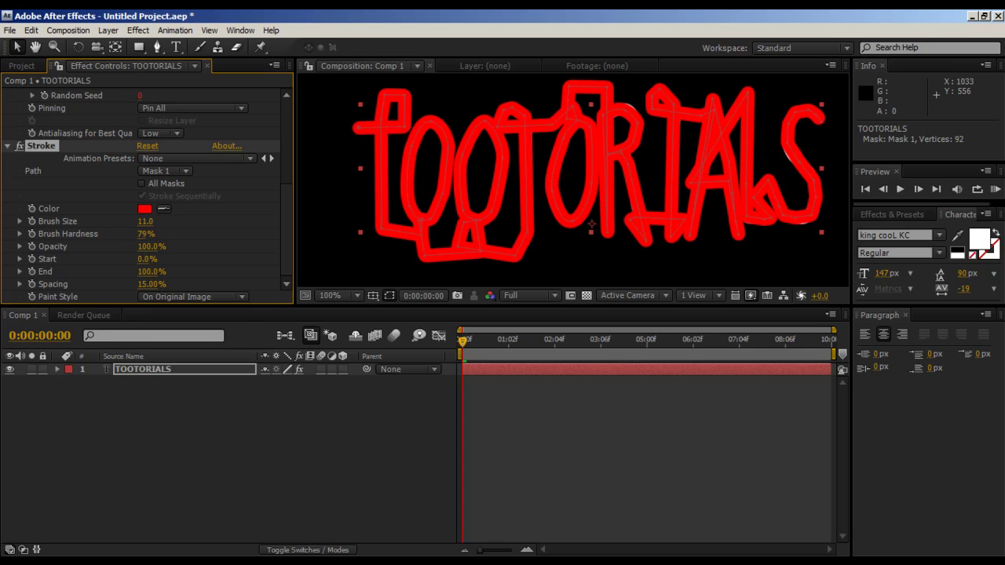
{"action": "left_click", "coordinate": [192, 297]}
{"action": "left_click", "coordinate": [197, 321]}
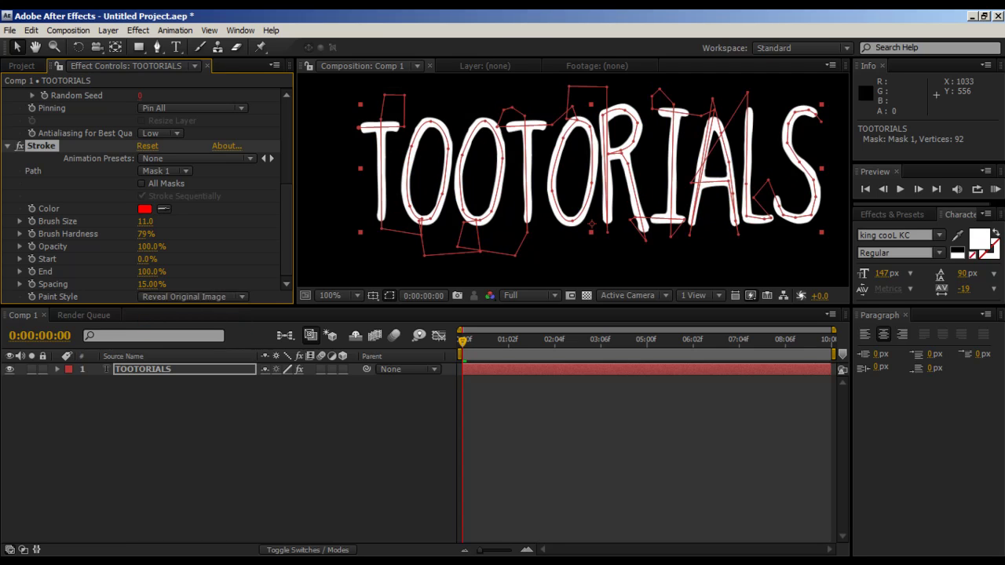
Animate the Stroke End value with keyframes from 0% at the first frame to 100% at 0:00:09:07
{"action": "left_click_drag", "start_coordinate": [152, 271], "coordinate": [94, 271]}
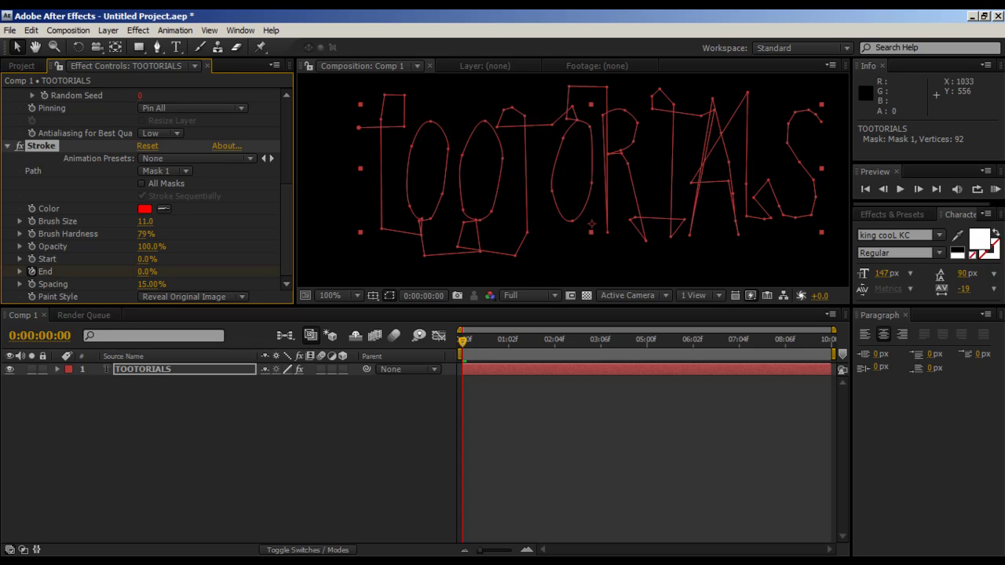
{"action": "left_click_drag", "start_coordinate": [462, 341], "coordinate": [827, 341]}
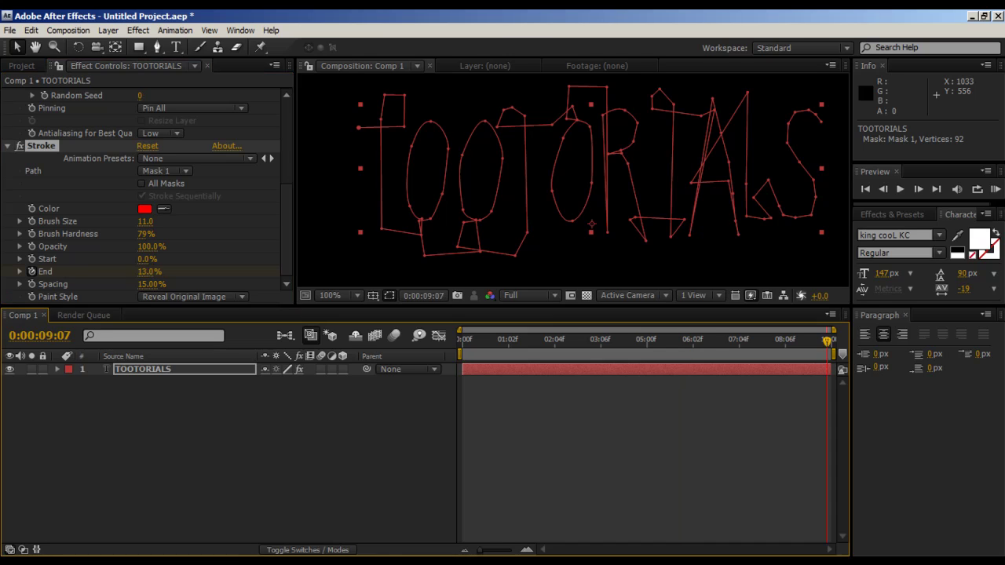
{"action": "left_click_drag", "start_coordinate": [147, 271], "coordinate": [226, 271]}
Preview the write-on animation of the TOOTORIALS text and scrub back through the timeline to inspect the reveal
{"action": "key", "text": "KP_0"}
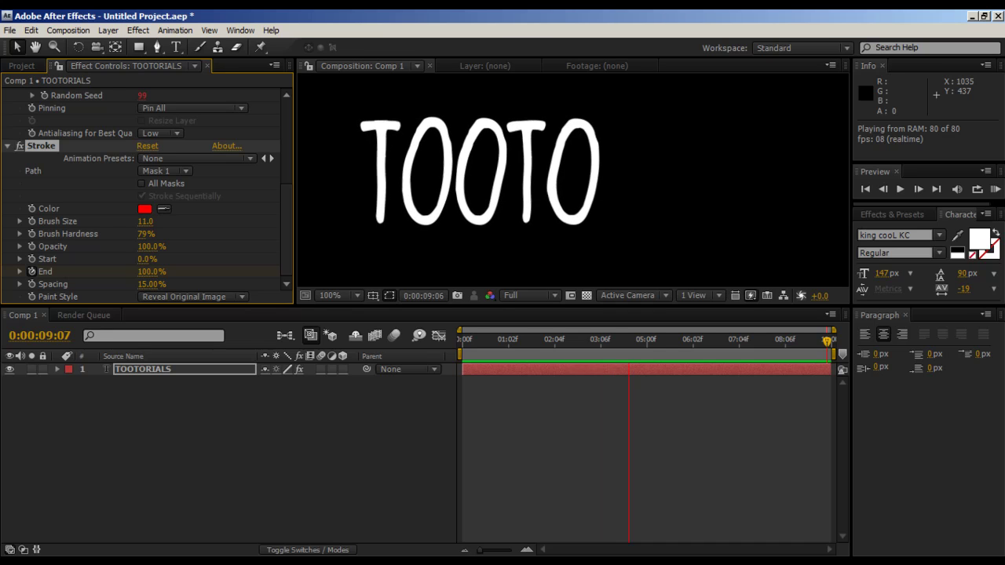
{"action": "key", "text": "space"}
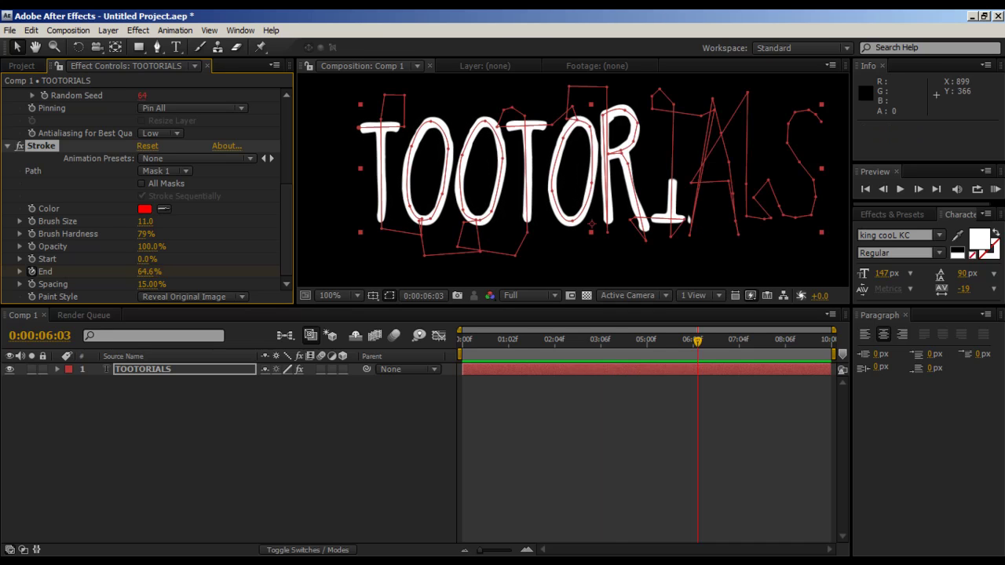
{"action": "left_click", "coordinate": [587, 439]}
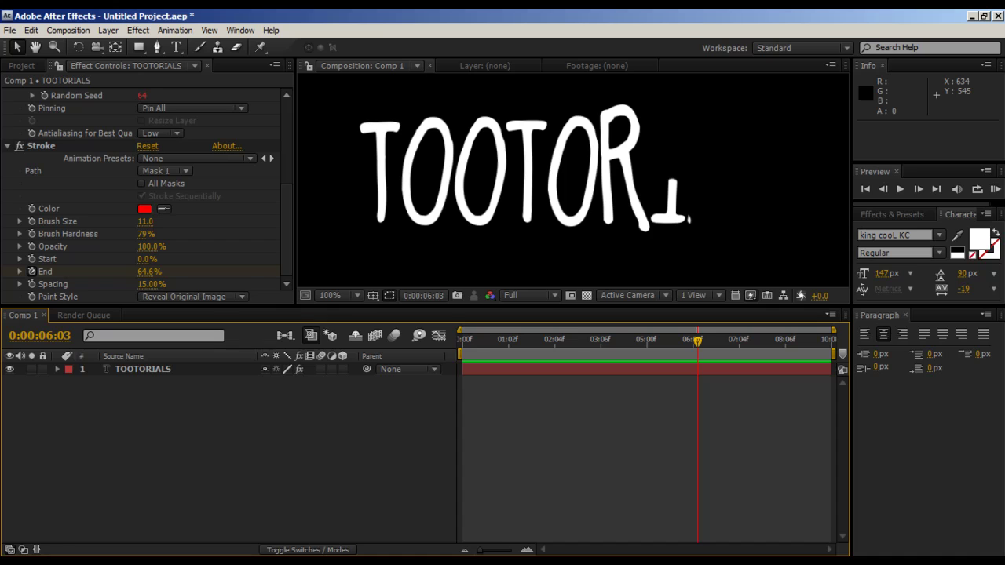
{"action": "key", "text": "space"}
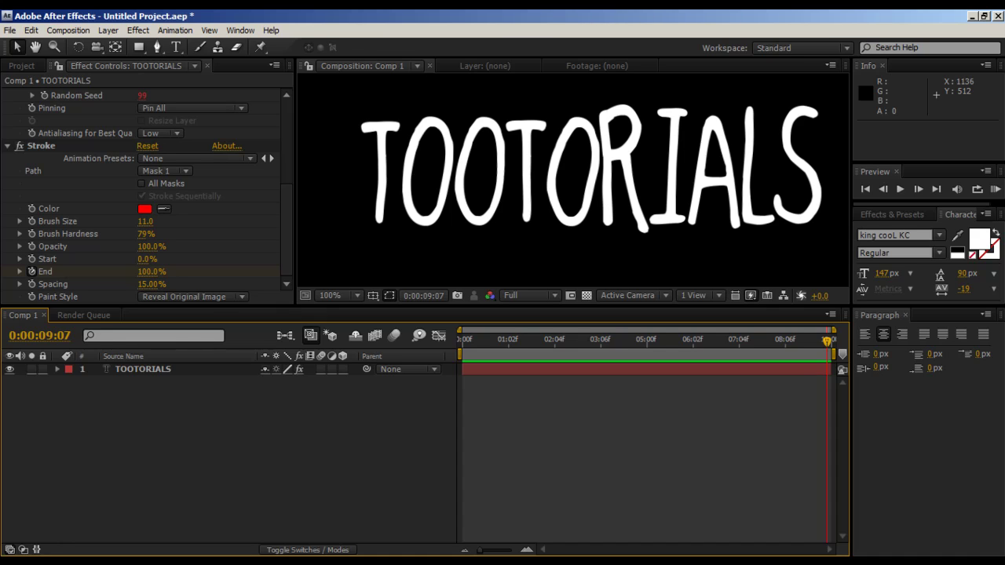
{"action": "left_click_drag", "start_coordinate": [827, 341], "coordinate": [531, 341]}
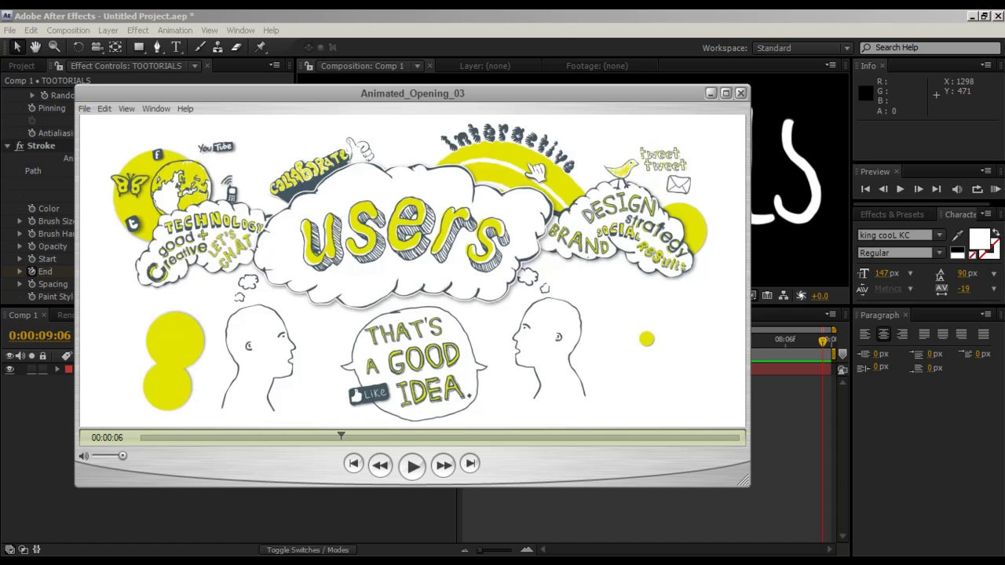
Scrub and play the Animated_Opening_03 reference video in the media player to examine how its hand-drawn elements are revealed
{"action": "left_click_drag", "start_coordinate": [341, 436], "coordinate": [178, 436]}
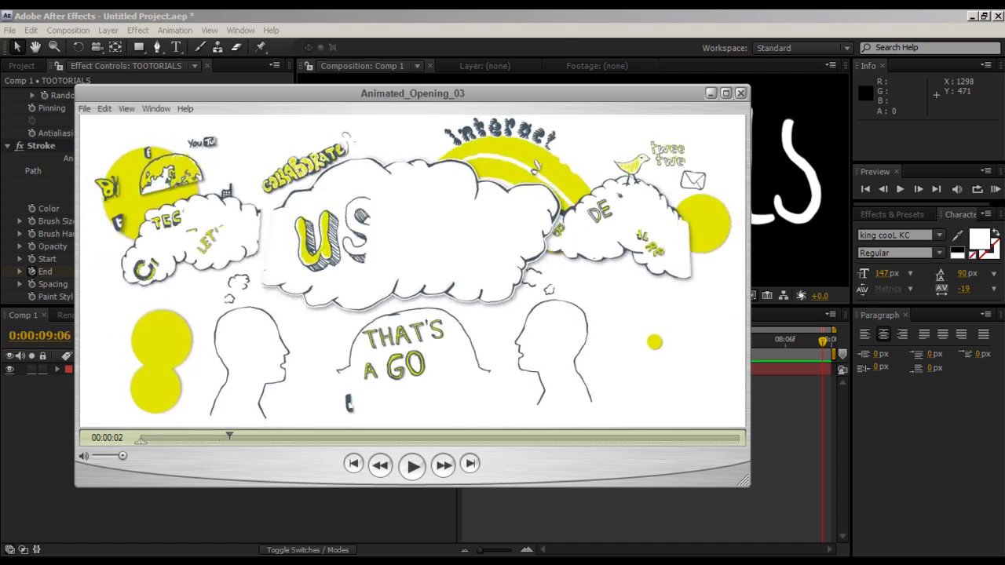
{"action": "left_click_drag", "start_coordinate": [266, 436], "coordinate": [201, 436]}
{"action": "key", "text": "space"}
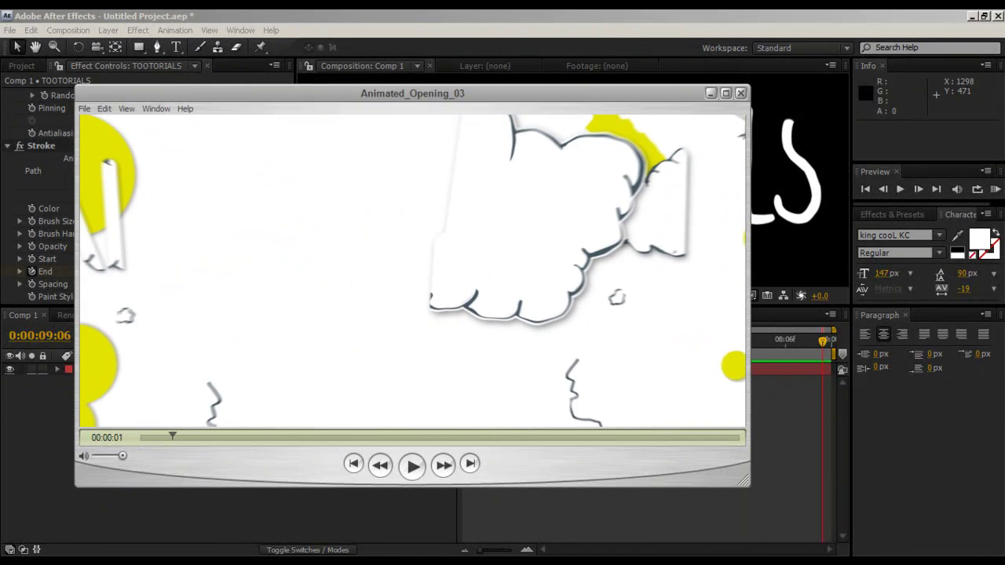
{"action": "key", "text": "space"}
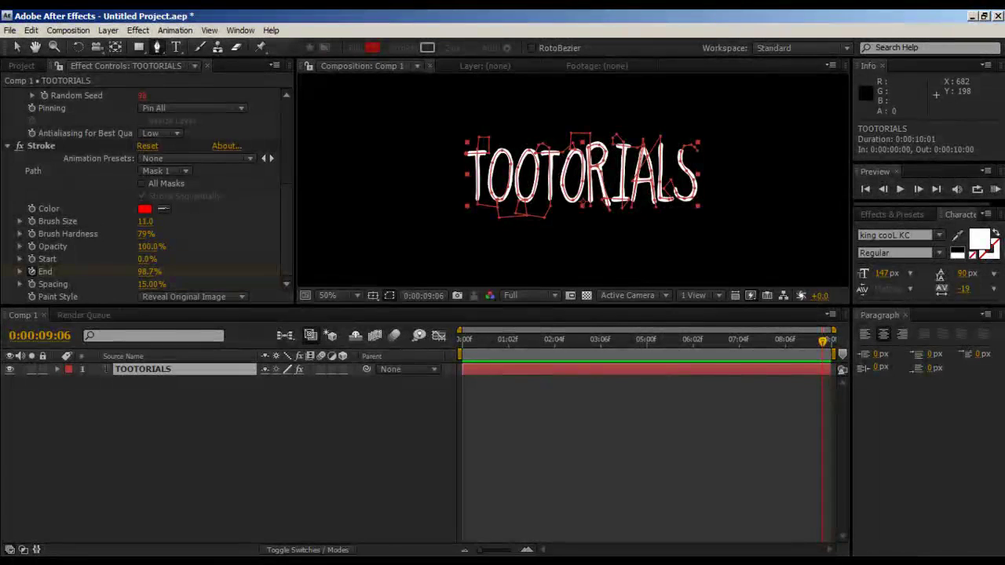
Try a rough zigzag second mask across the T and first O, then delete it and deselect everything
{"action": "left_click", "coordinate": [480, 99]}
{"action": "left_click", "coordinate": [463, 241]}
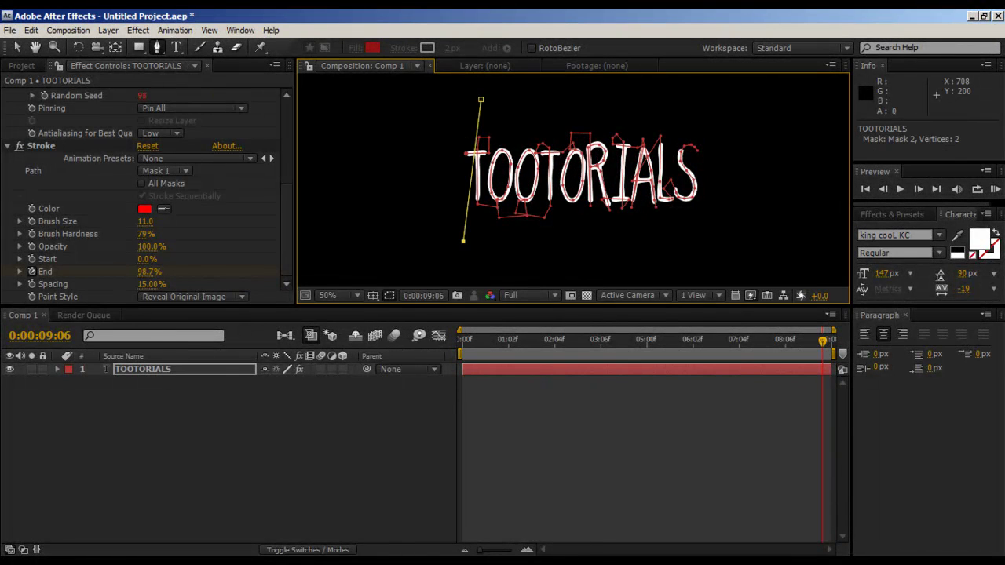
{"action": "left_click", "coordinate": [475, 234]}
{"action": "left_click", "coordinate": [502, 105]}
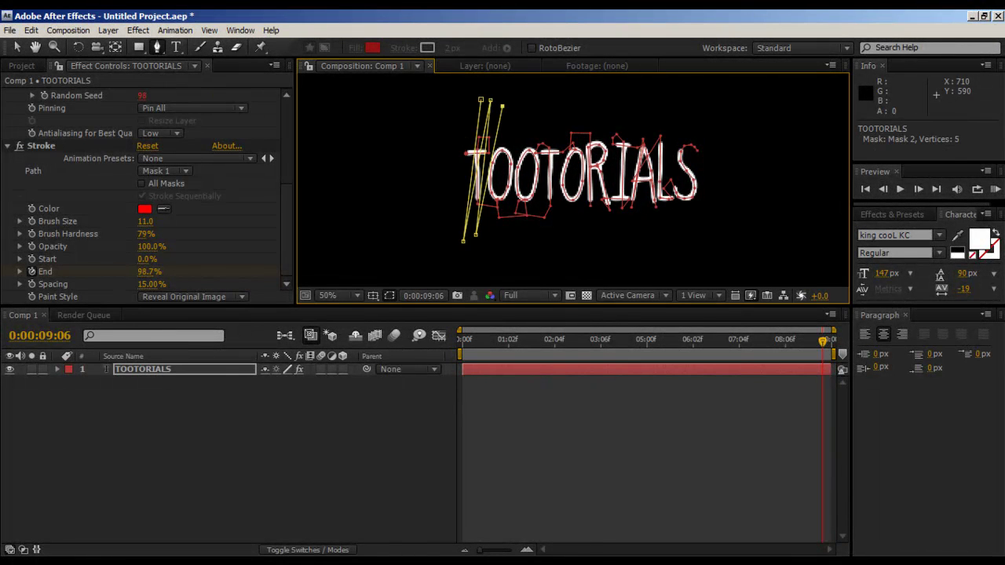
{"action": "left_click", "coordinate": [491, 245]}
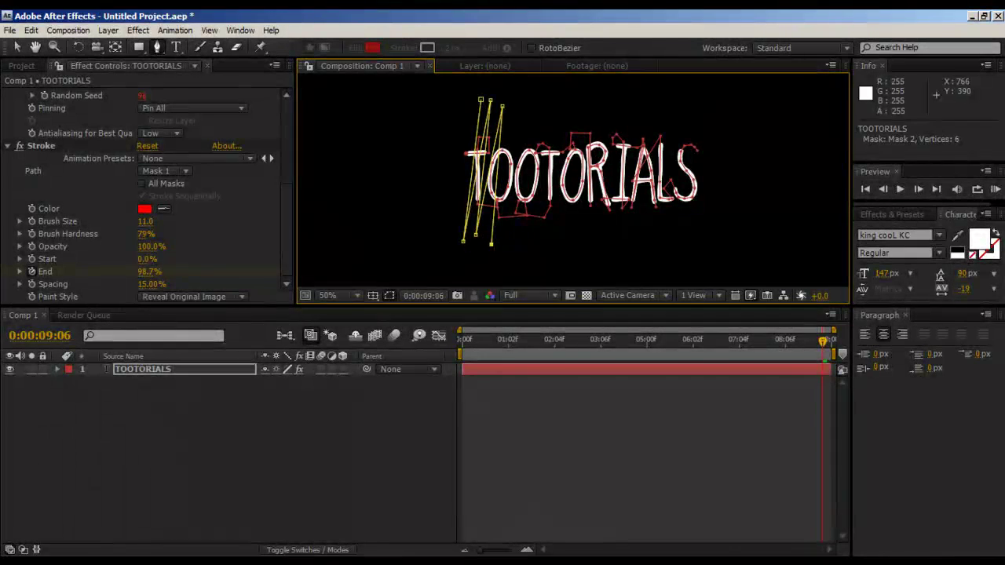
{"action": "key", "text": "ctrl+z"}
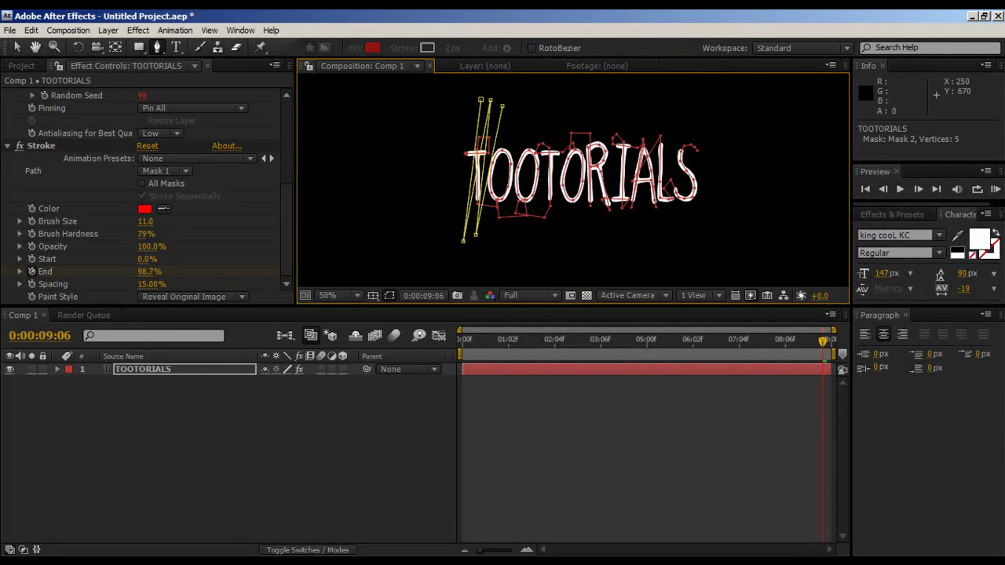
{"action": "key", "text": "m"}
{"action": "left_click", "coordinate": [118, 407]}
{"action": "key", "text": "Delete"}
{"action": "key", "text": "F2"}
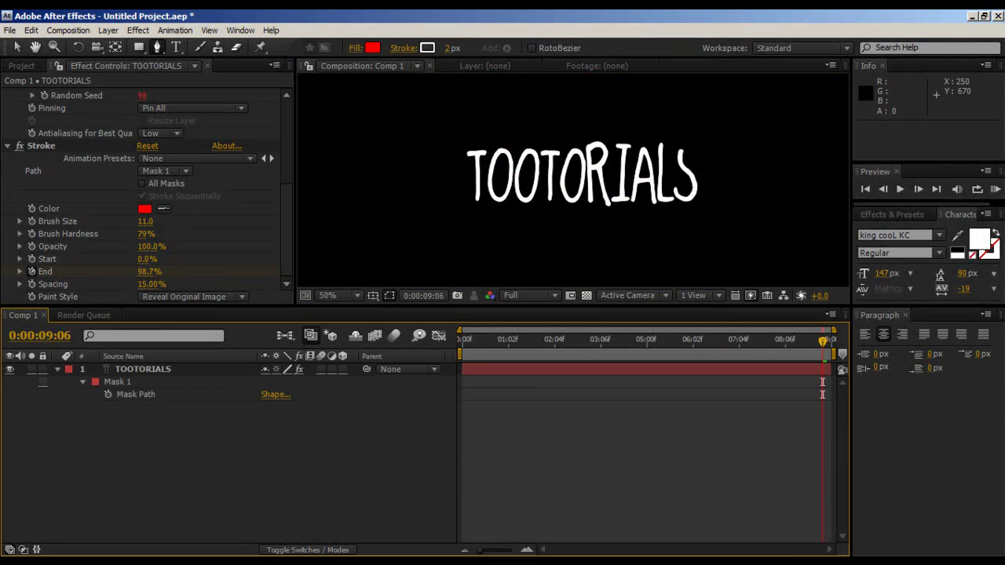